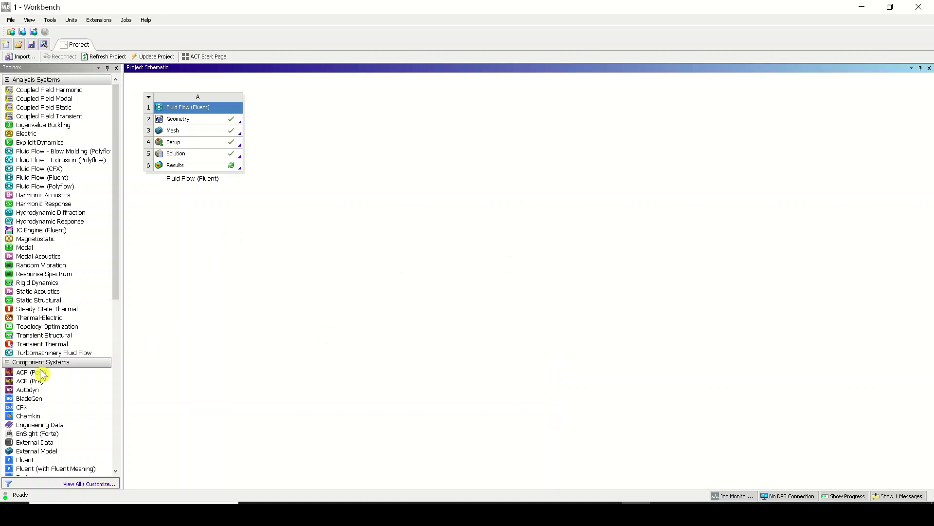
Step: Add a standalone Results component system beside the Fluid Flow (Fluent) system and open its Results cell in CFD-Post
scroll(39, 377, down, 8)
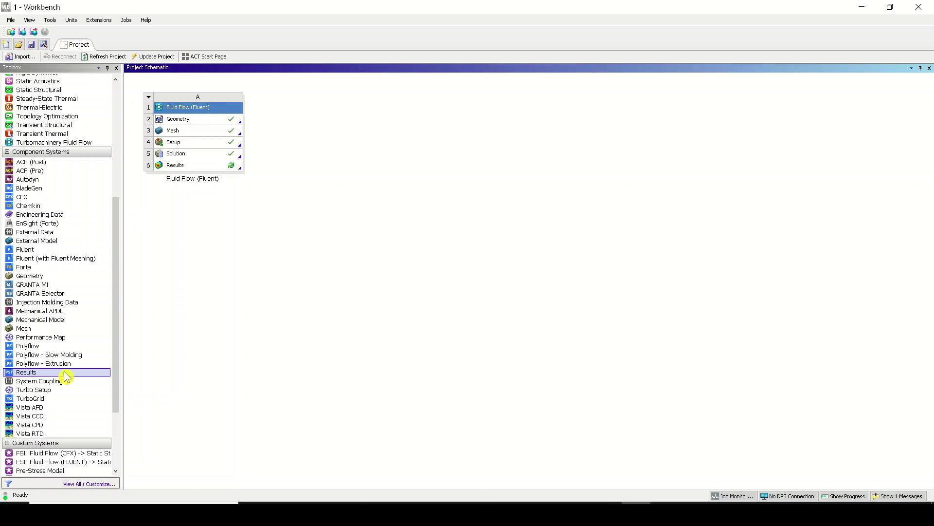
drag(70, 379, 324, 130)
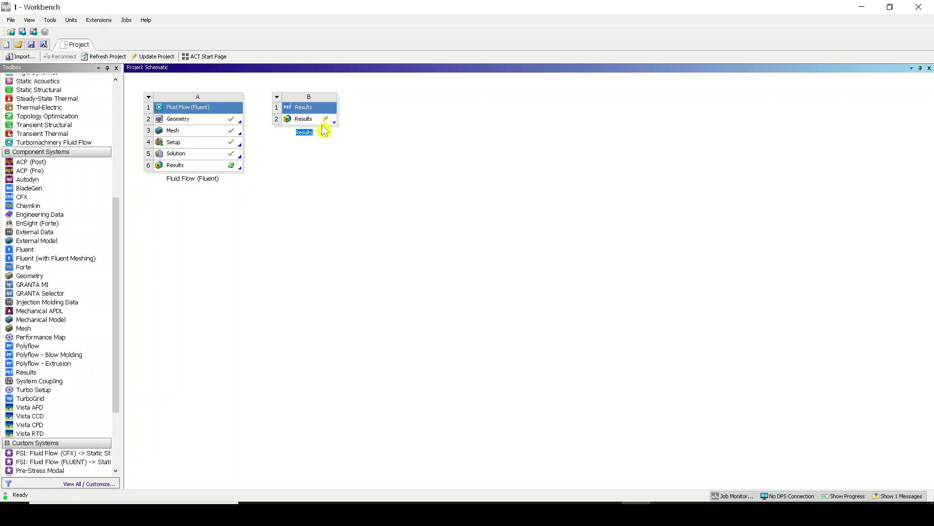
click(306, 124)
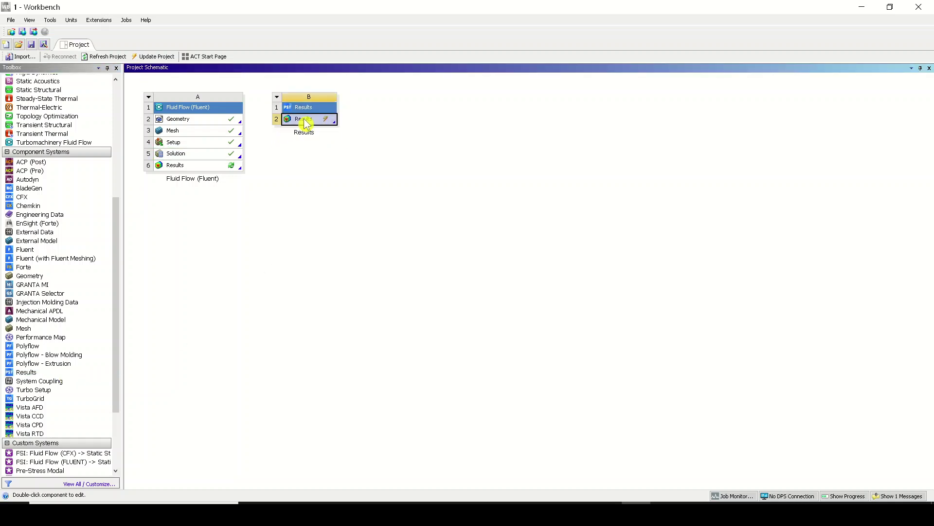
double_click(306, 124)
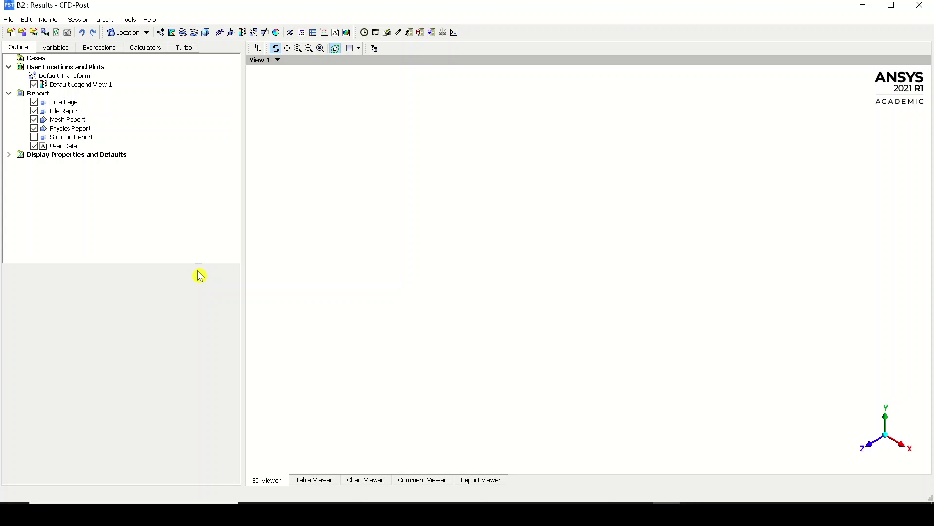
Step: Start loading a results file and browse to the folder F:\udemy-CFD\8. DPM In Pipe\Analysis\1_files\dp0
click(8, 20)
mouse_move(49, 20)
mouse_move(3, 17)
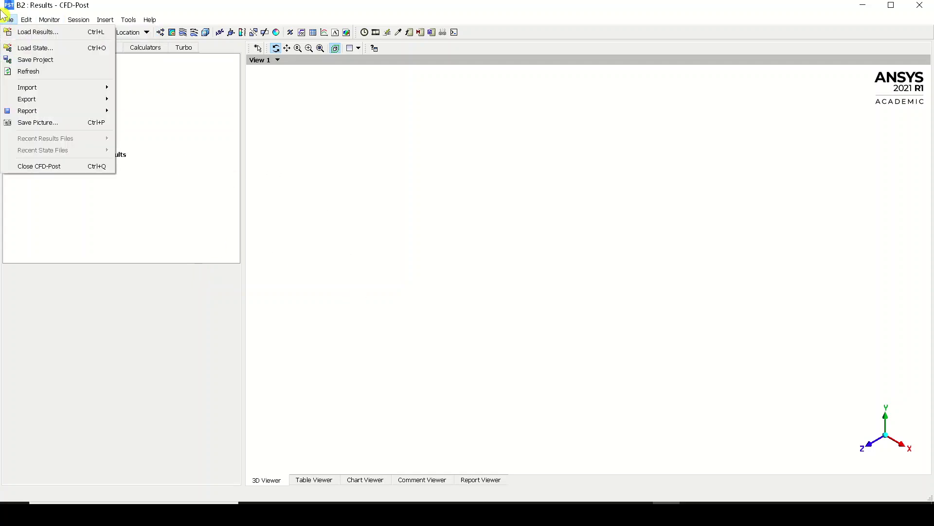
click(23, 33)
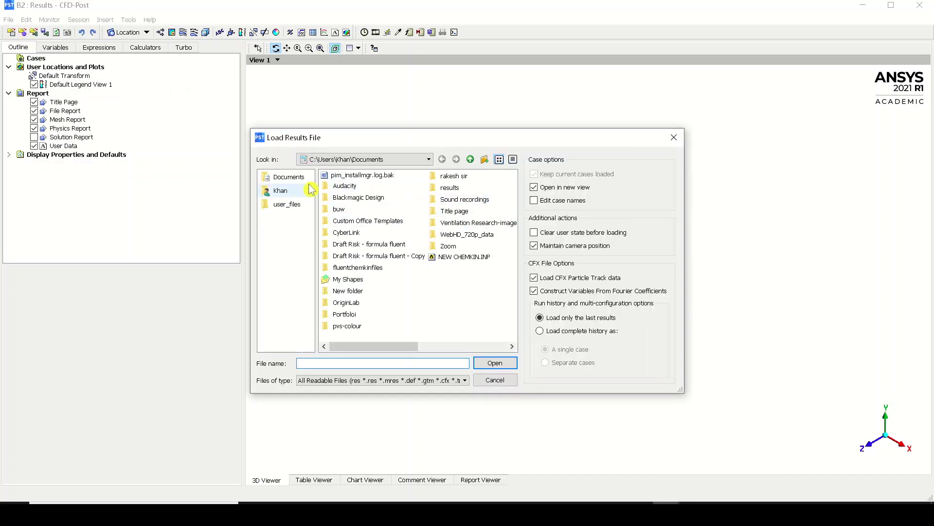
click(344, 160)
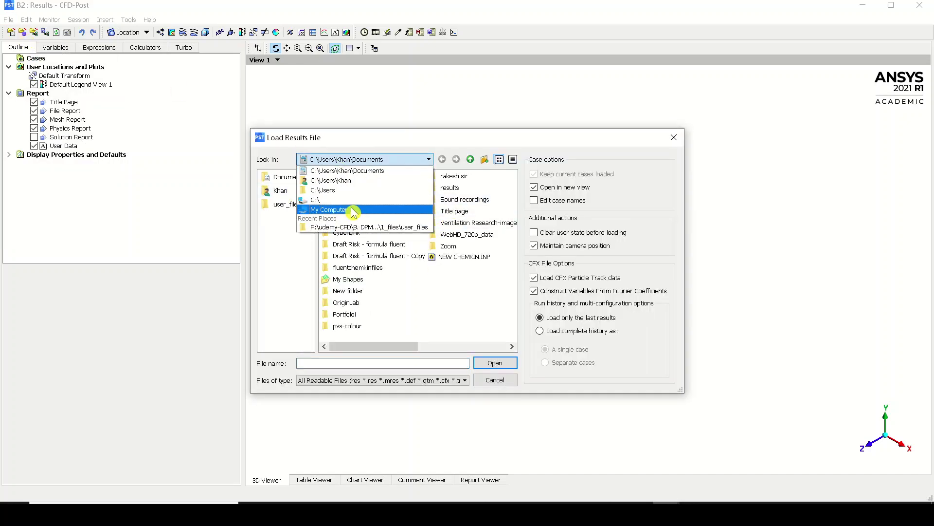
click(355, 209)
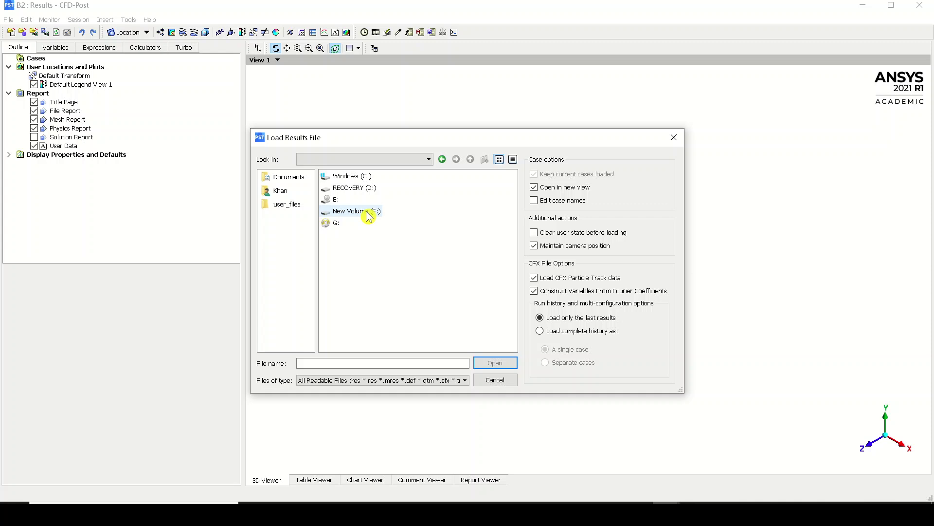
double_click(367, 212)
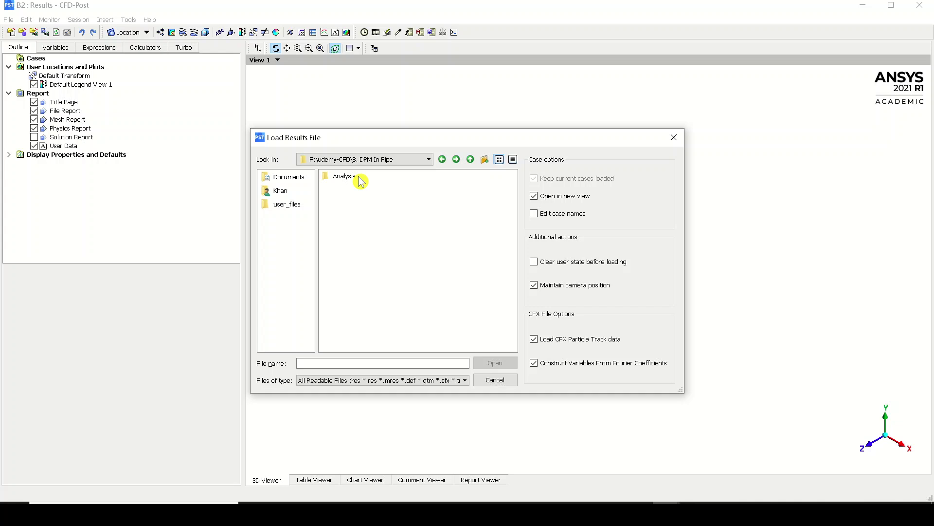
double_click(359, 178)
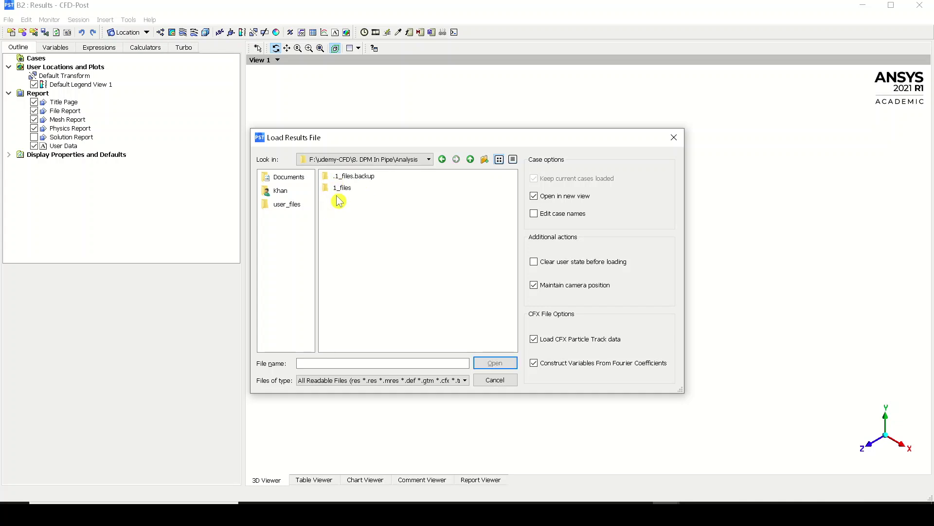
double_click(346, 189)
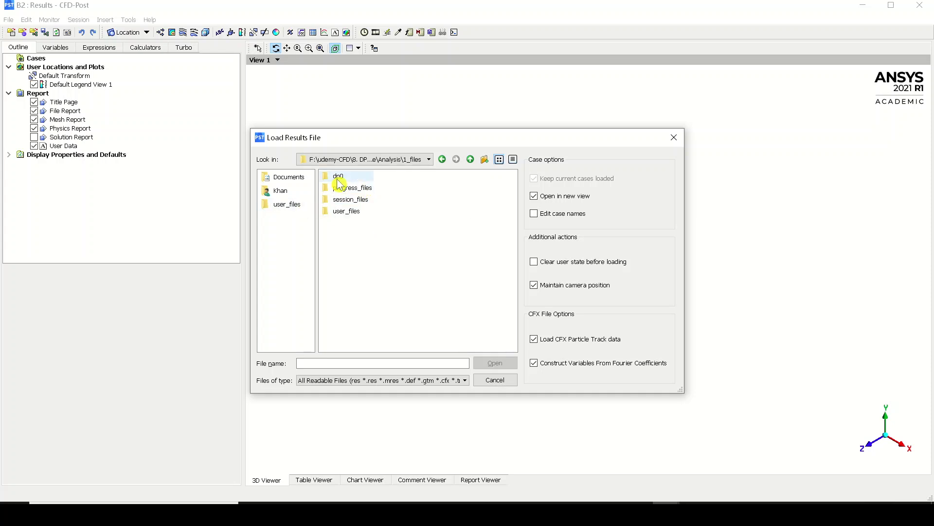
double_click(360, 177)
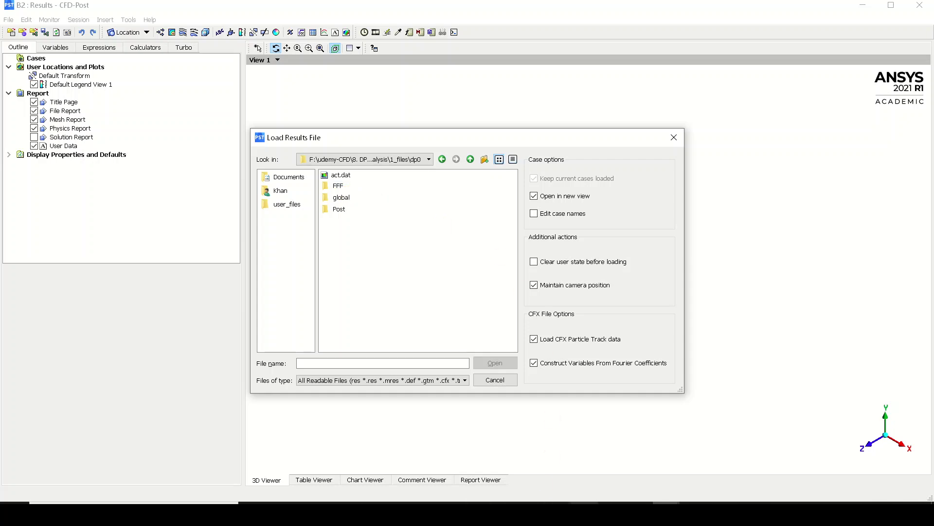
key(alt+Tab)
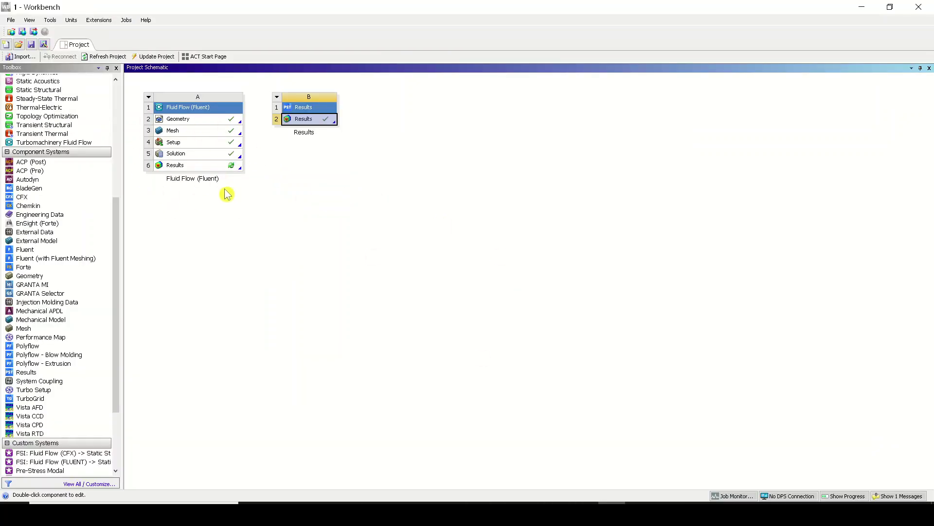
scroll(56, 292, up, 4)
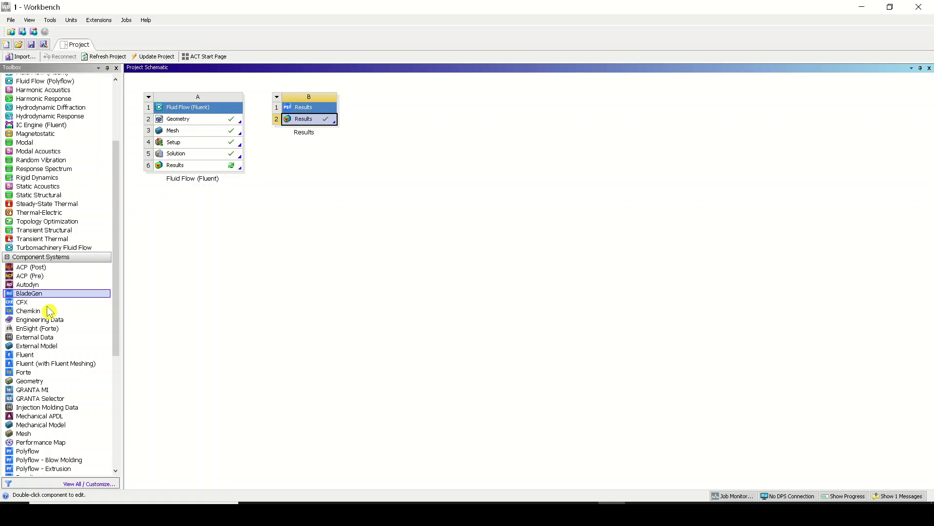
drag(48, 354, 229, 201)
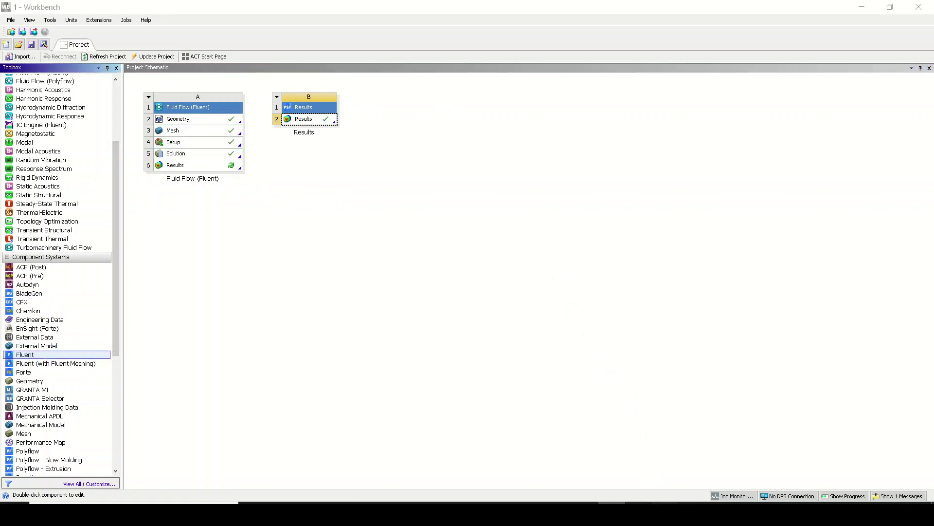
click(708, 455)
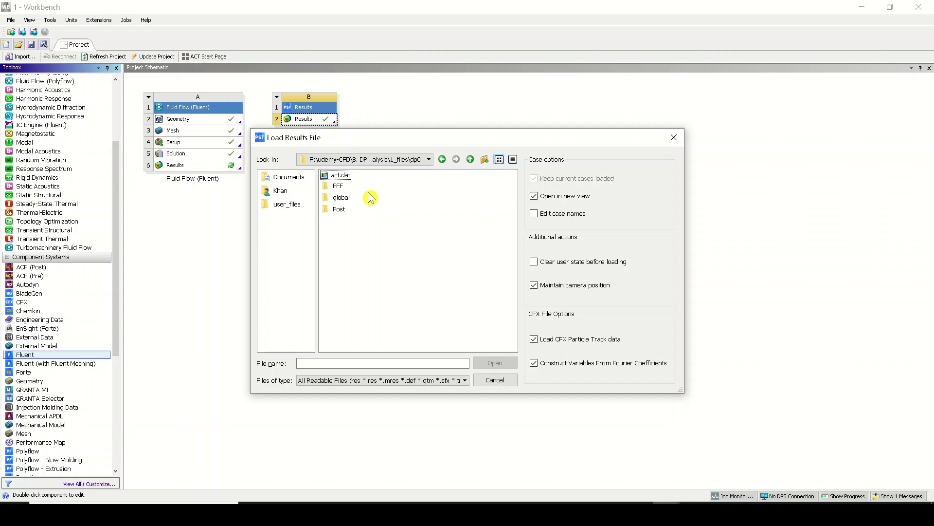
Step: Load the results file soil-erosion.cdat from the FFF\MECH folder
double_click(338, 185)
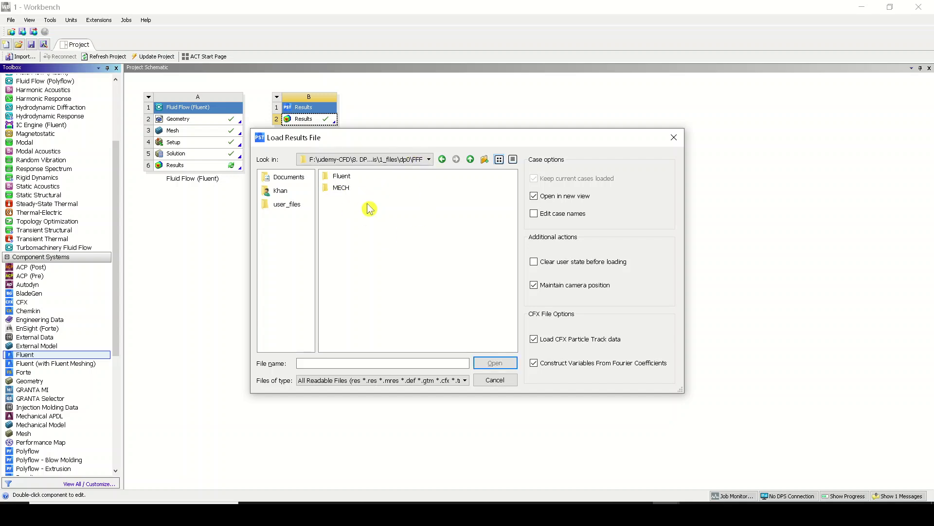
click(347, 189)
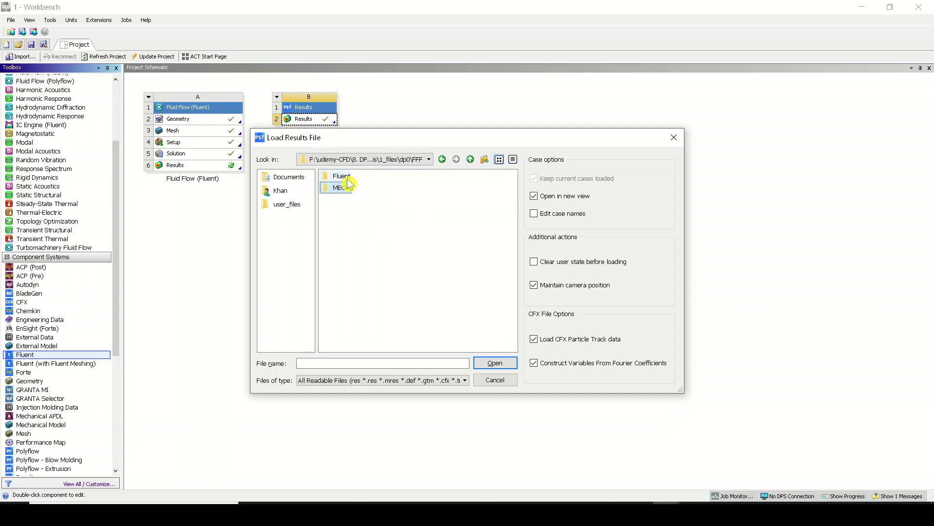
double_click(349, 185)
click(441, 159)
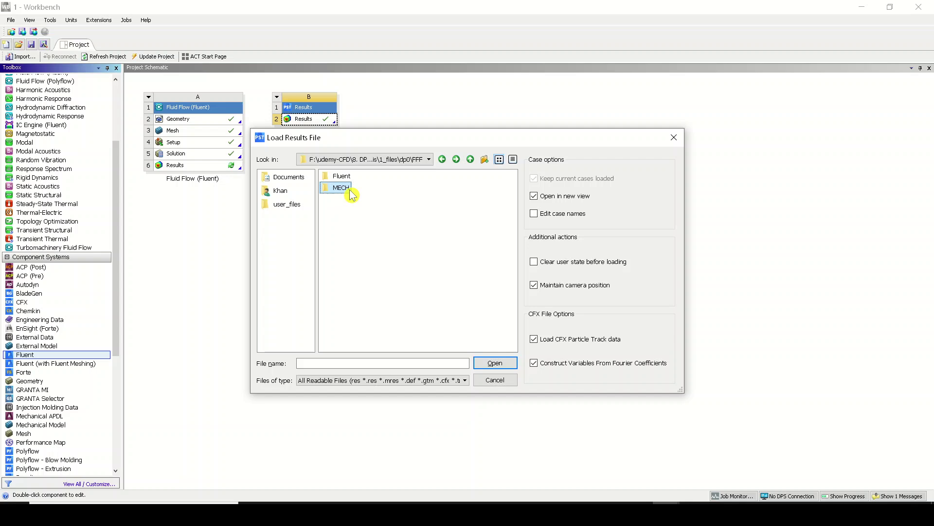
double_click(350, 189)
click(362, 187)
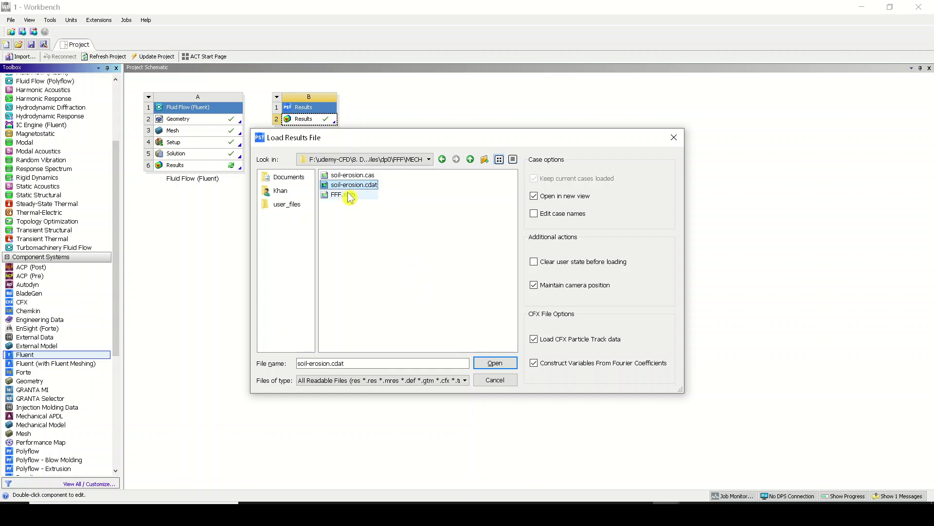
click(494, 366)
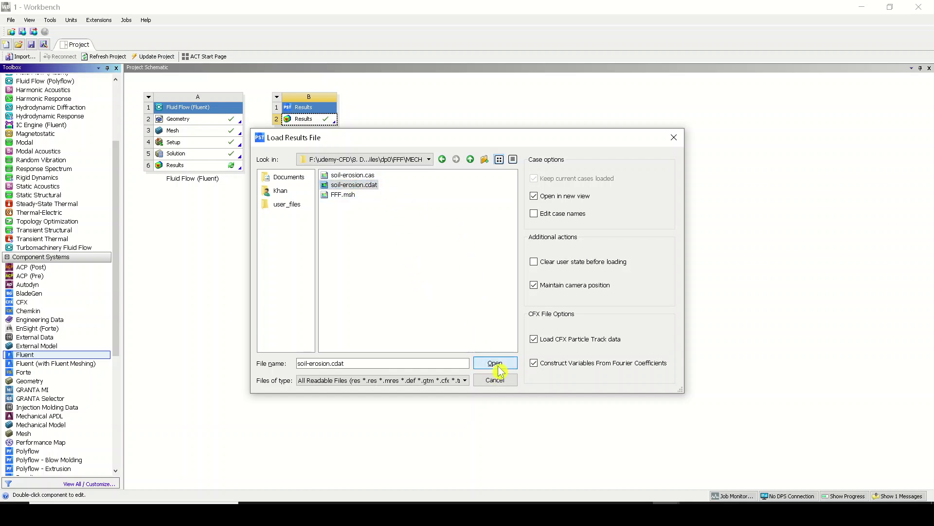
click(506, 296)
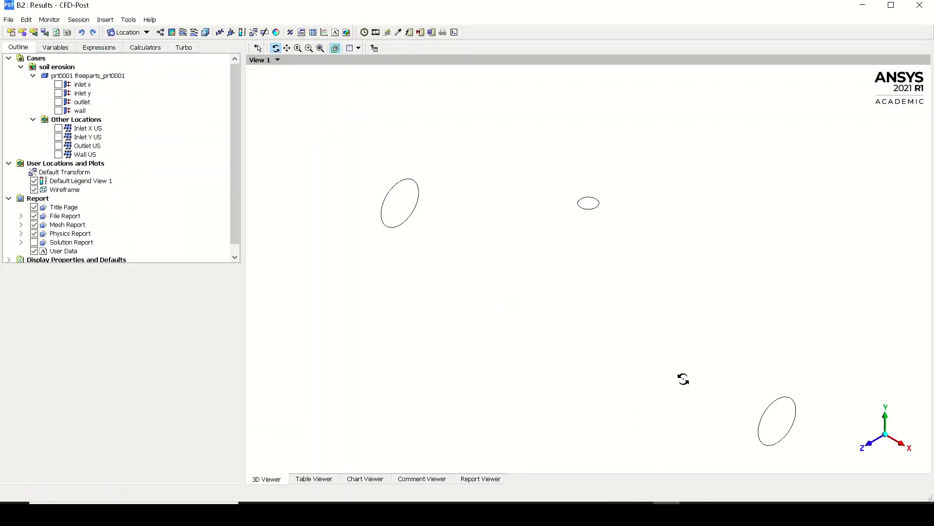
Step: Show the inlet x, inlet y, outlet and wall boundaries of the soil erosion case in the 3D view
click(59, 84)
click(59, 93)
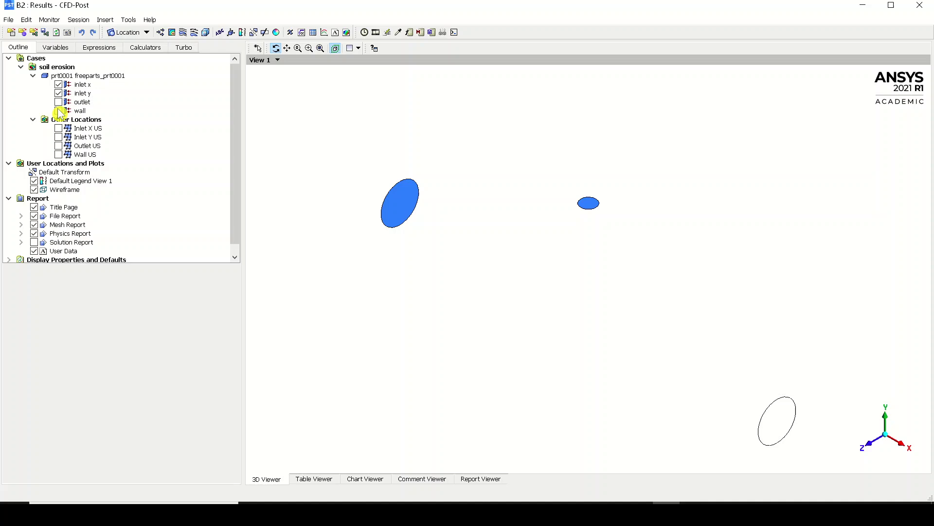
click(58, 102)
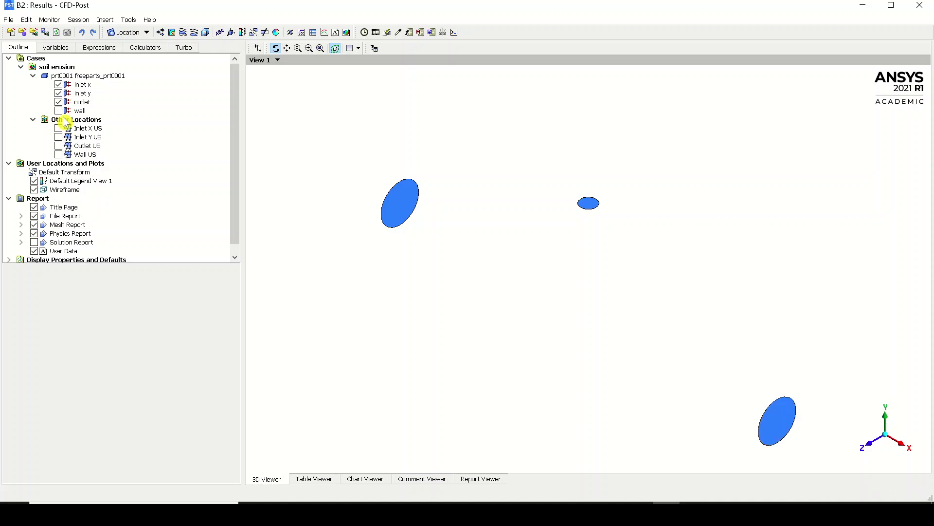
click(60, 120)
click(58, 111)
drag(575, 273, 538, 256)
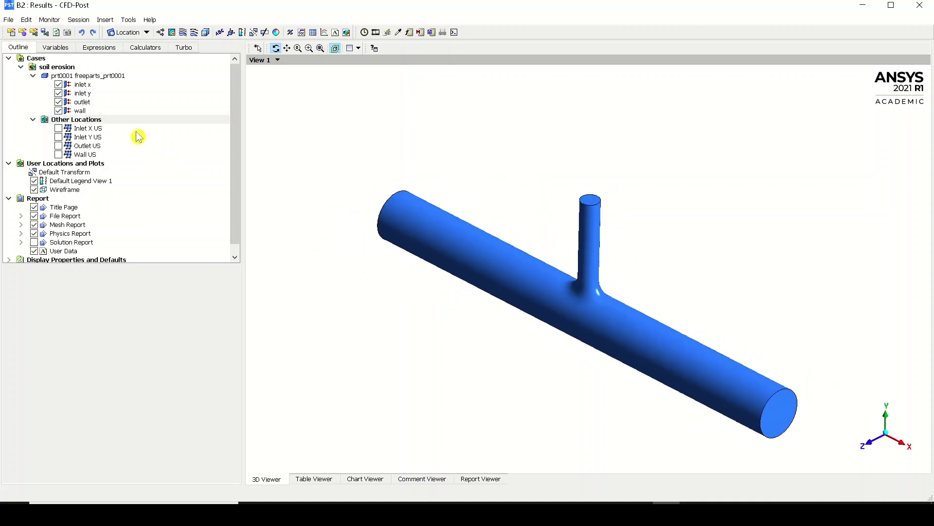
Step: Set the wall boundary's face transparency to 0.75 and apply it
double_click(100, 110)
click(50, 285)
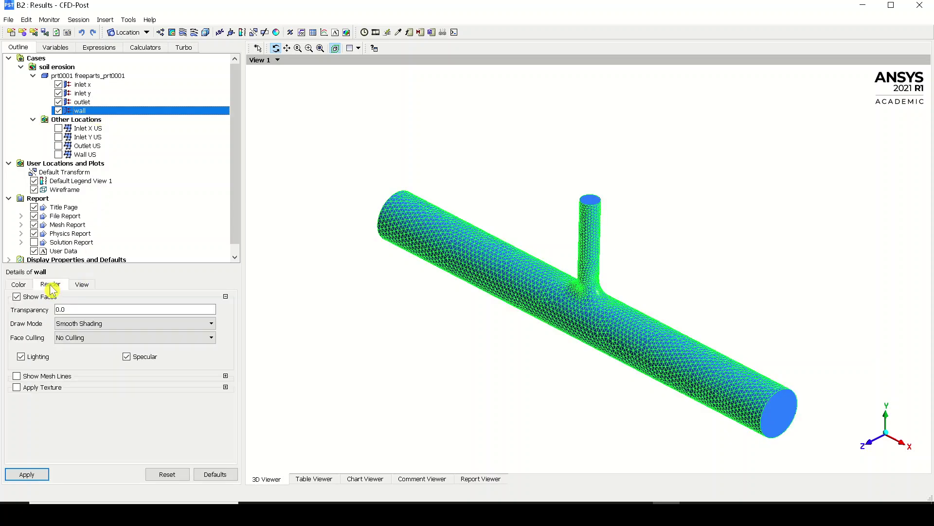
click(115, 312)
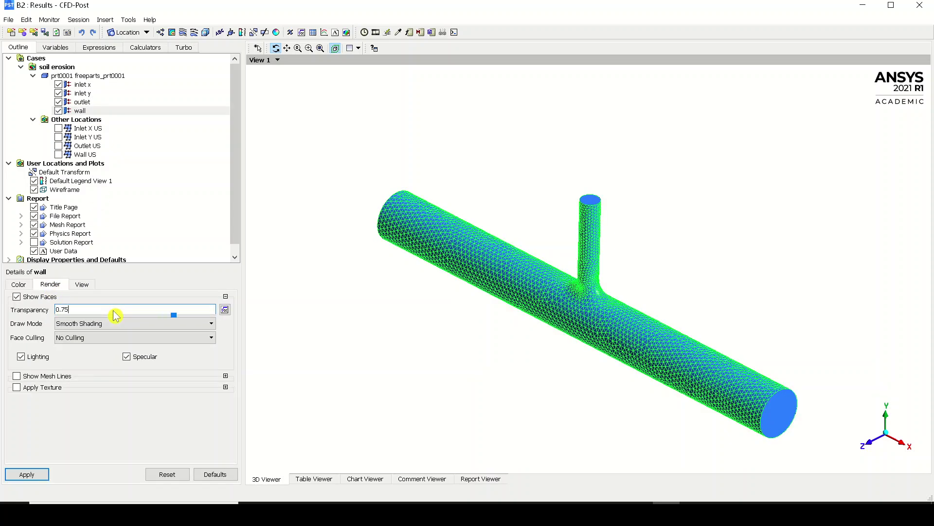
text(0.75)
click(22, 475)
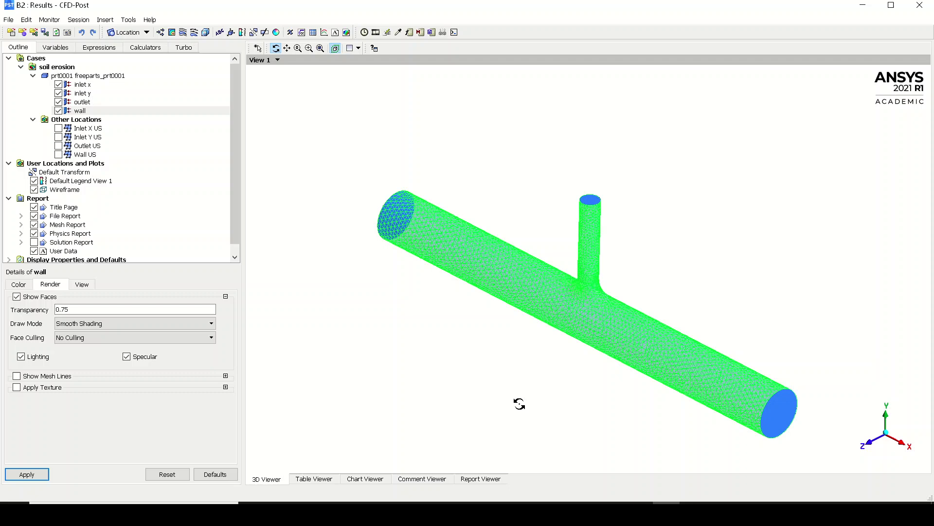
drag(429, 386, 392, 331)
click(117, 76)
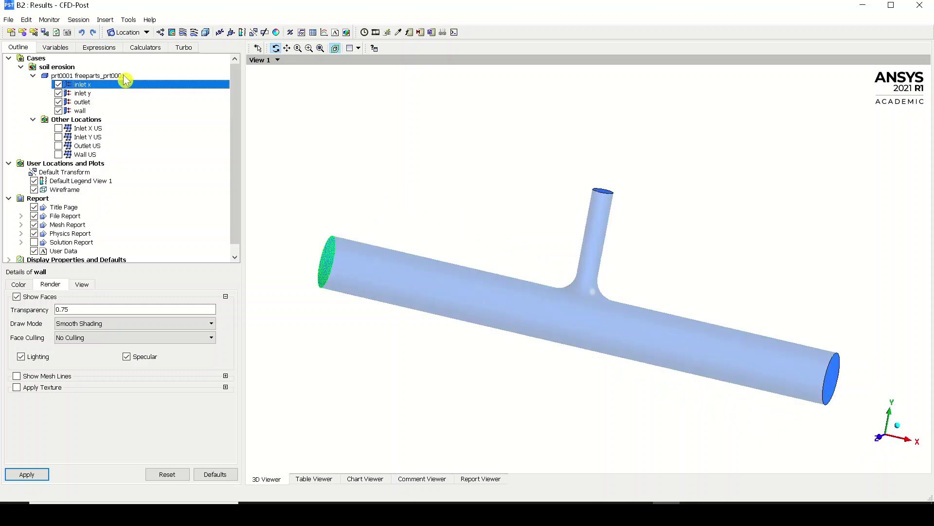
drag(616, 383, 552, 390)
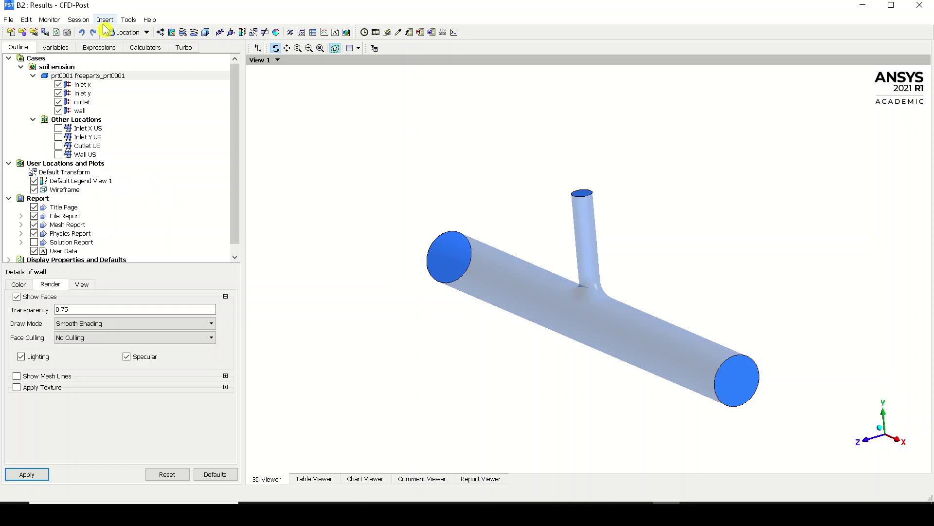
Step: Insert a contour plot located on the wall, with Dpm Erosion Rate Generic as its variable
click(171, 32)
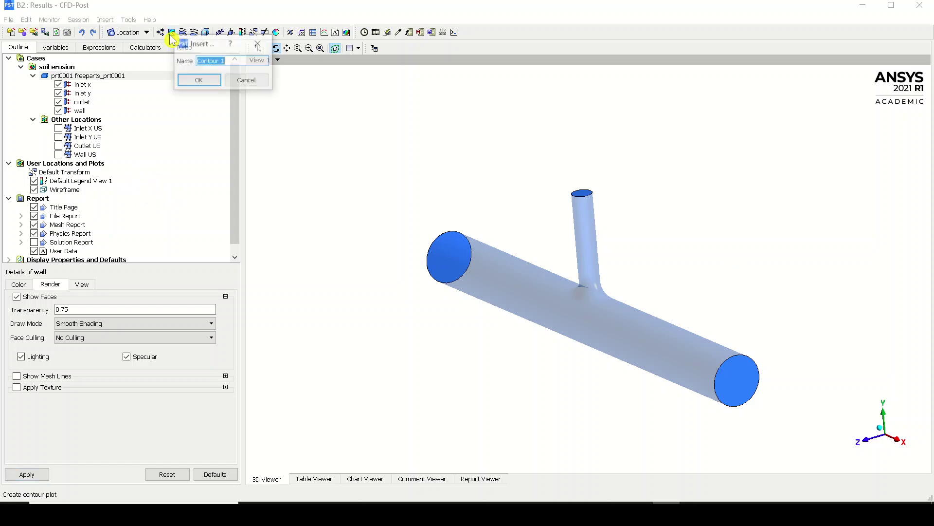
click(192, 80)
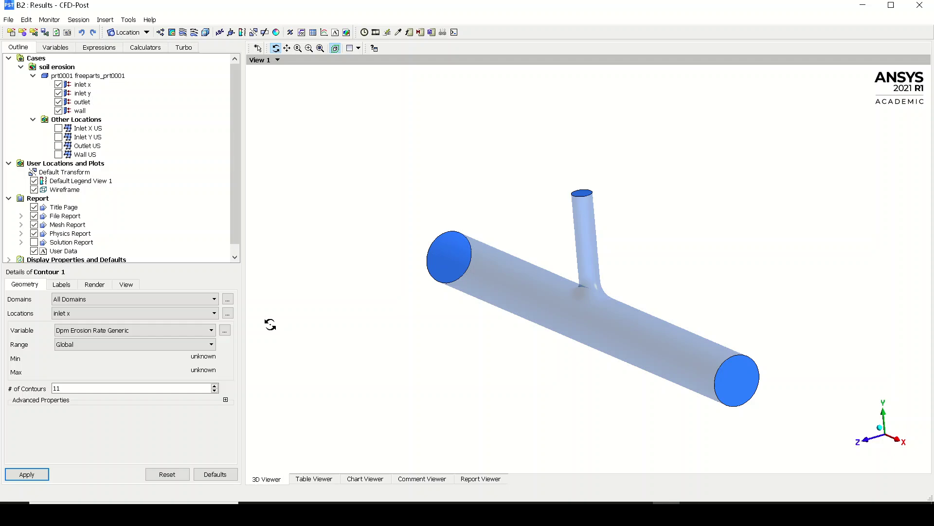
click(165, 313)
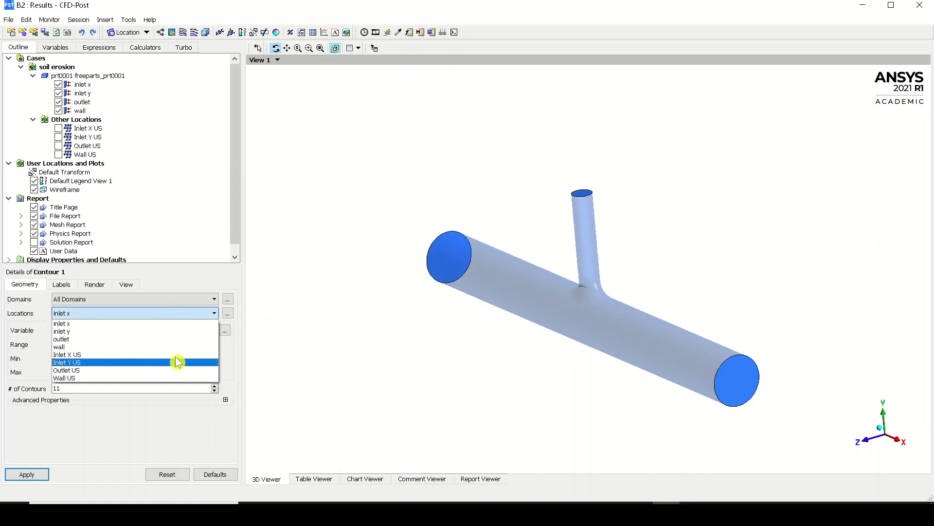
click(191, 348)
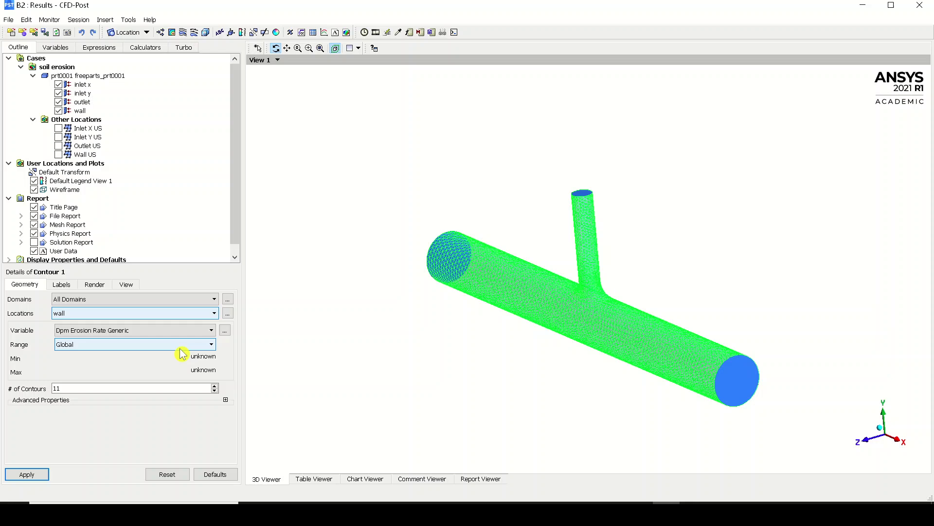
click(146, 332)
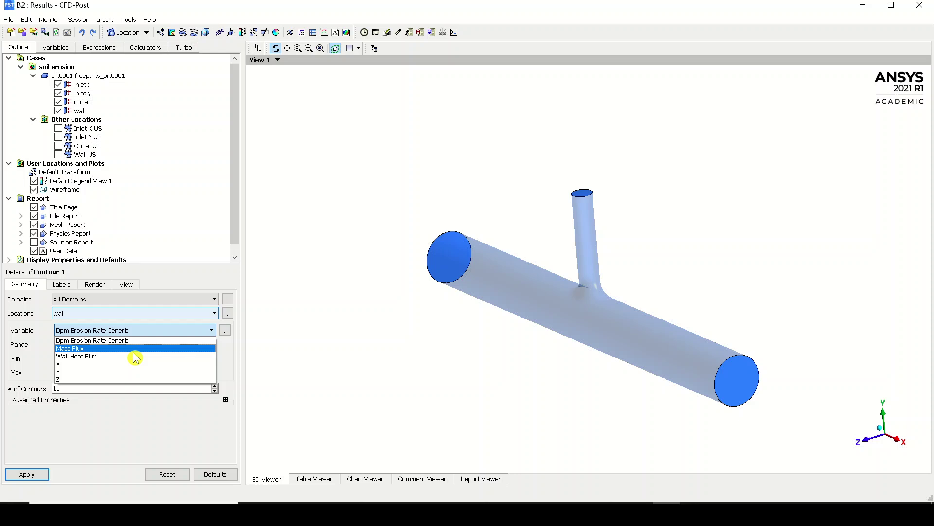
click(136, 341)
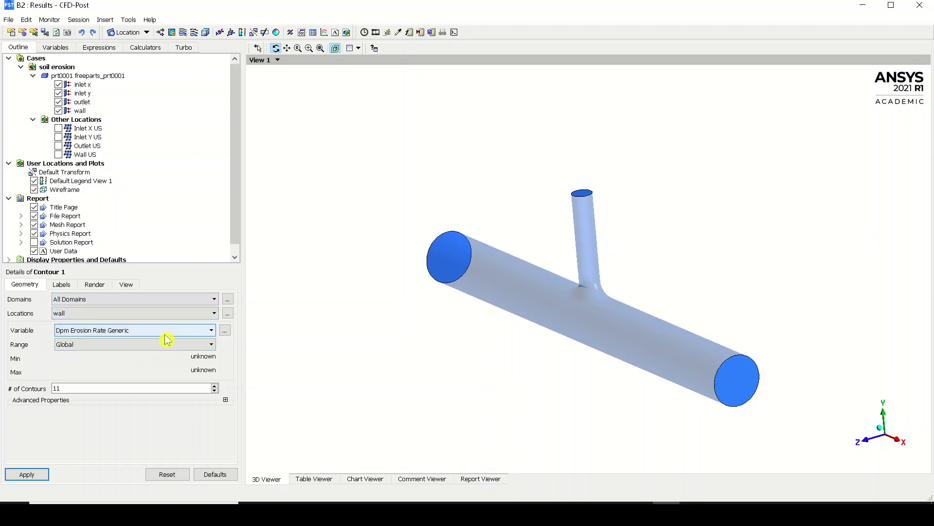
Step: Set the number of contours to 100 and apply the erosion rate contour
click(115, 388)
drag(84, 392, 2, 393)
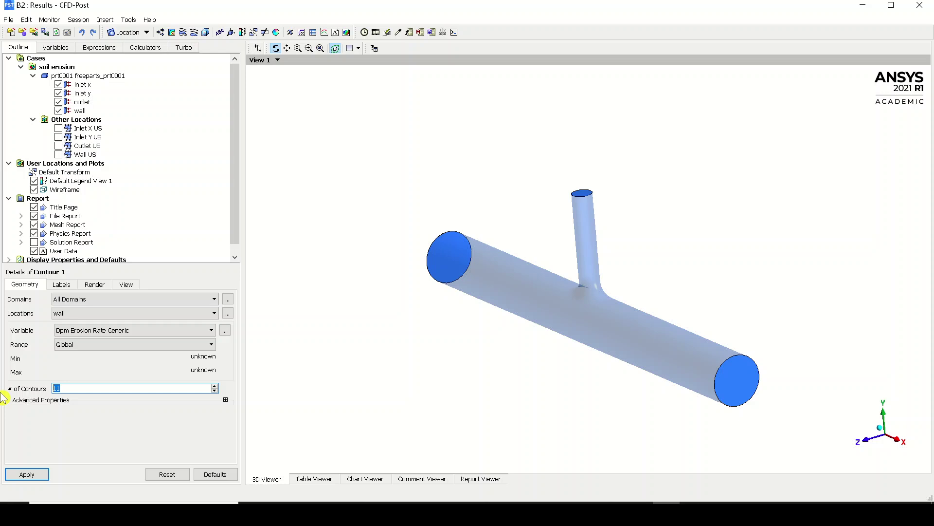
text(100)
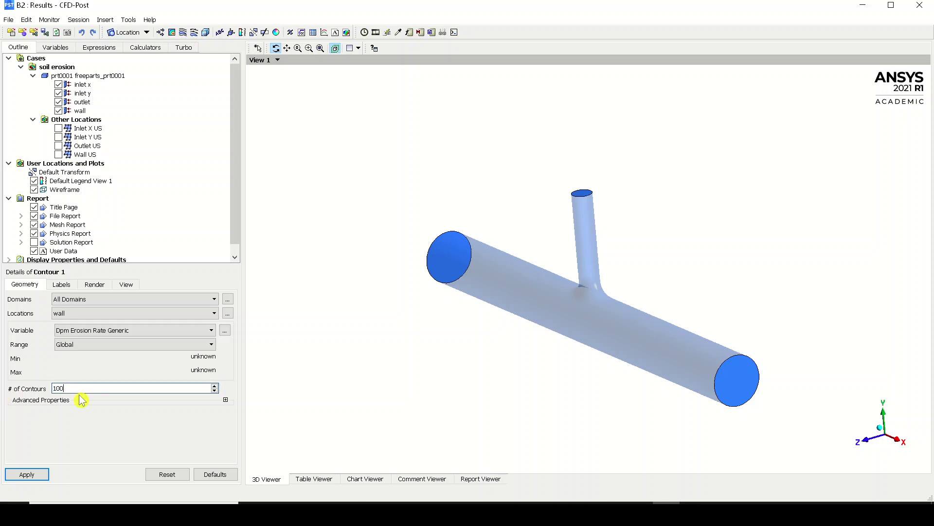
click(27, 474)
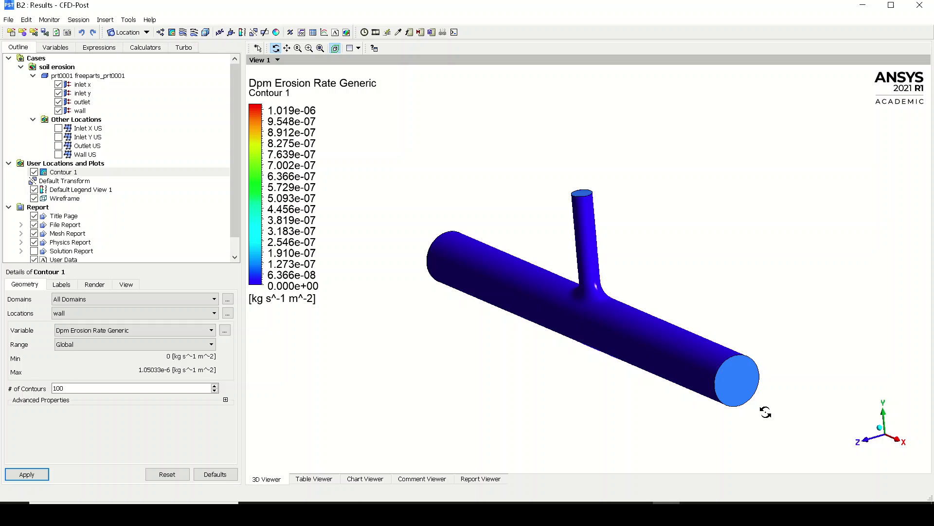
Step: Inspect the erosion spot on the underside of the main pipe and hide the wall boundary
drag(459, 374, 597, 306)
right_drag(547, 267, 651, 363)
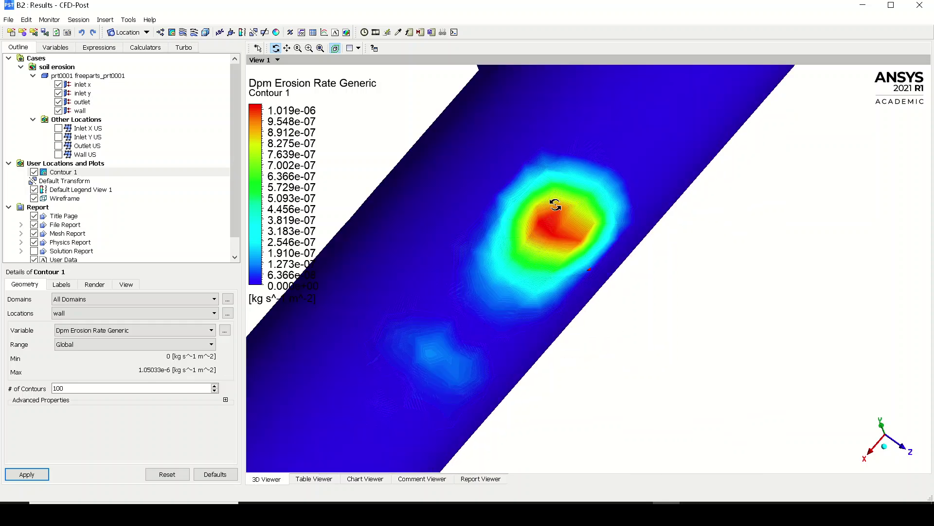
drag(555, 205, 559, 238)
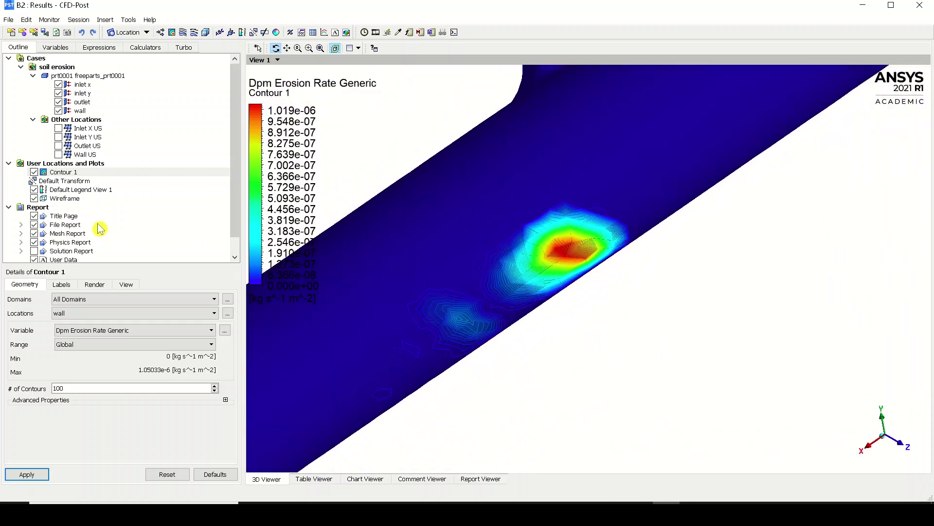
click(58, 110)
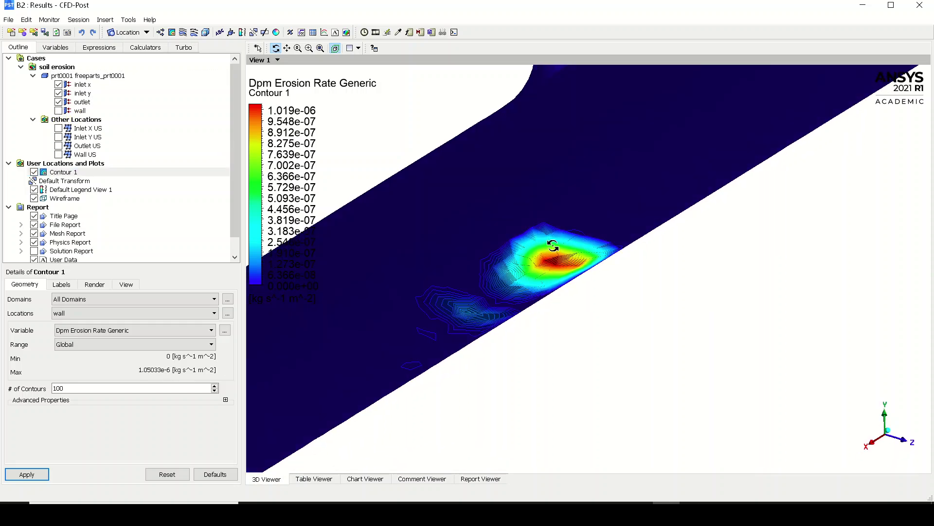
Step: Examine the erosion rate contour on the pipe wall around and below the branch junction, both close up and on the whole pipe
drag(553, 246, 587, 208)
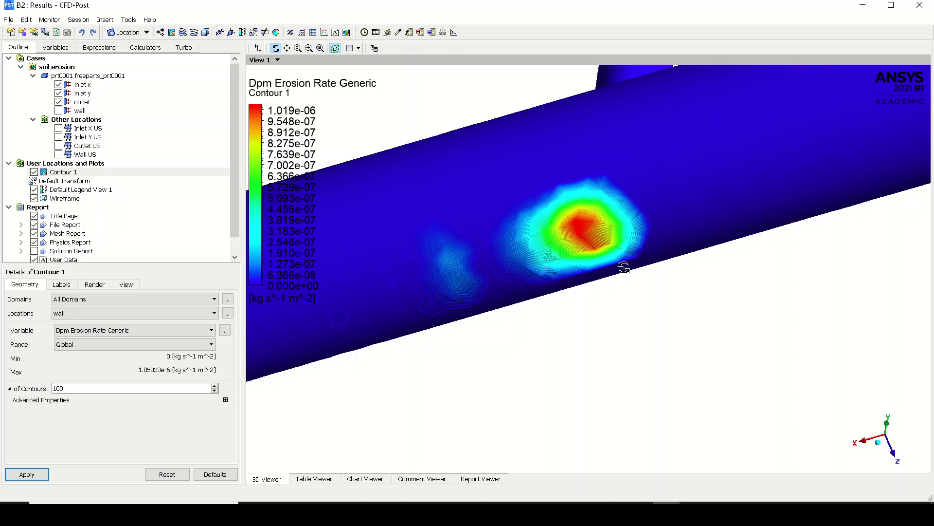
drag(624, 268, 588, 231)
drag(612, 192, 599, 149)
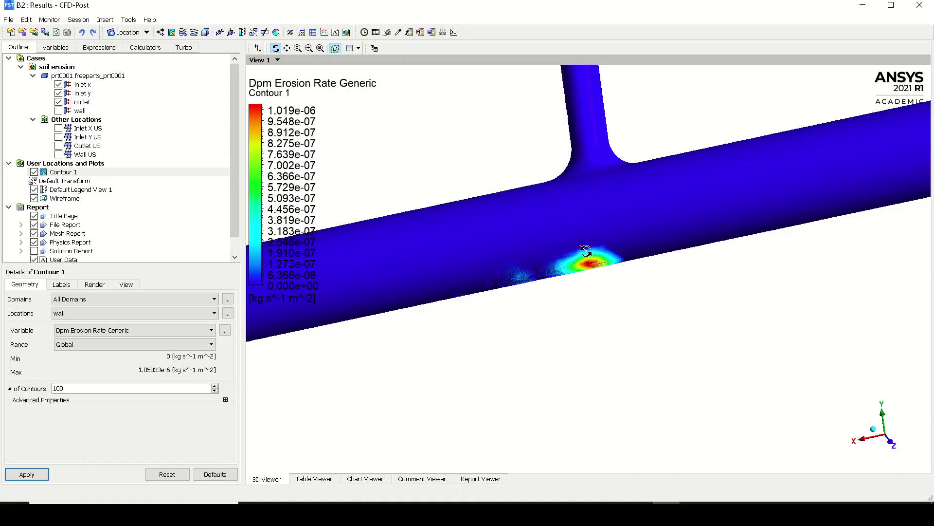
scroll(586, 250, down, 5)
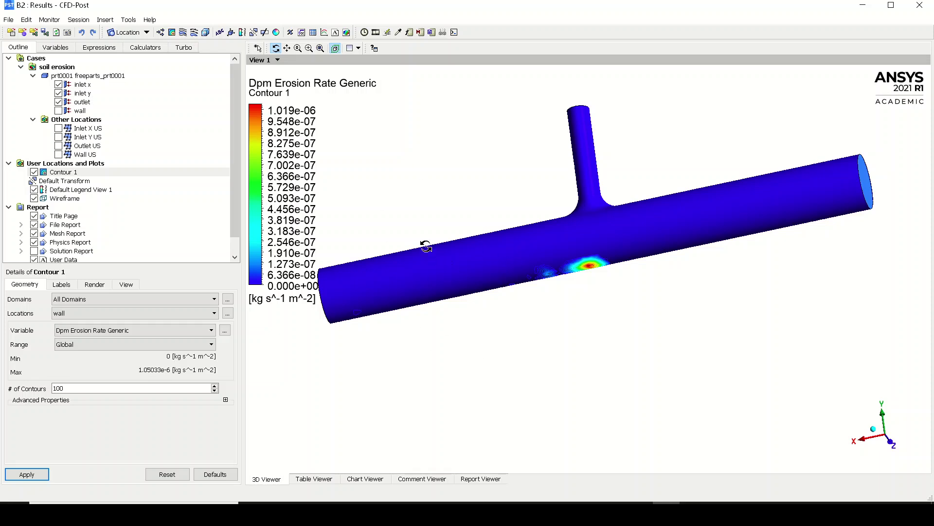
drag(427, 246, 388, 276)
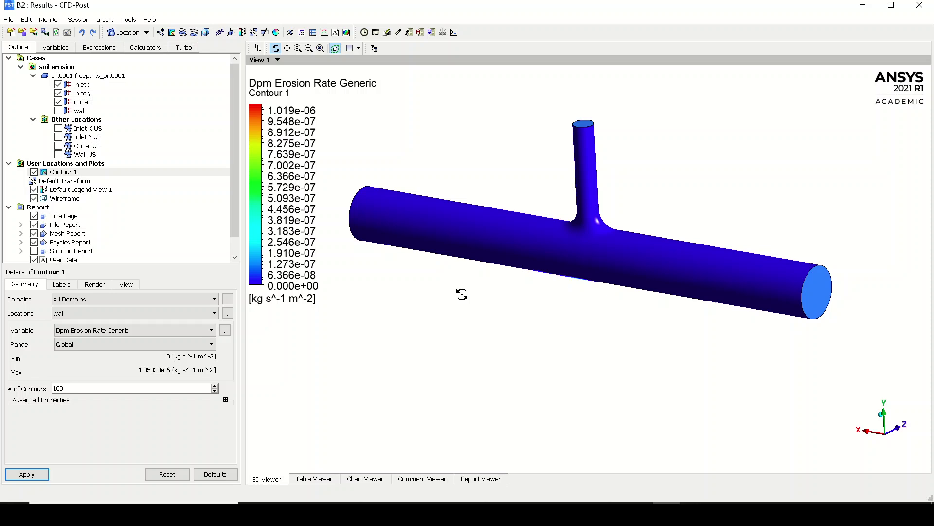
drag(462, 294, 572, 246)
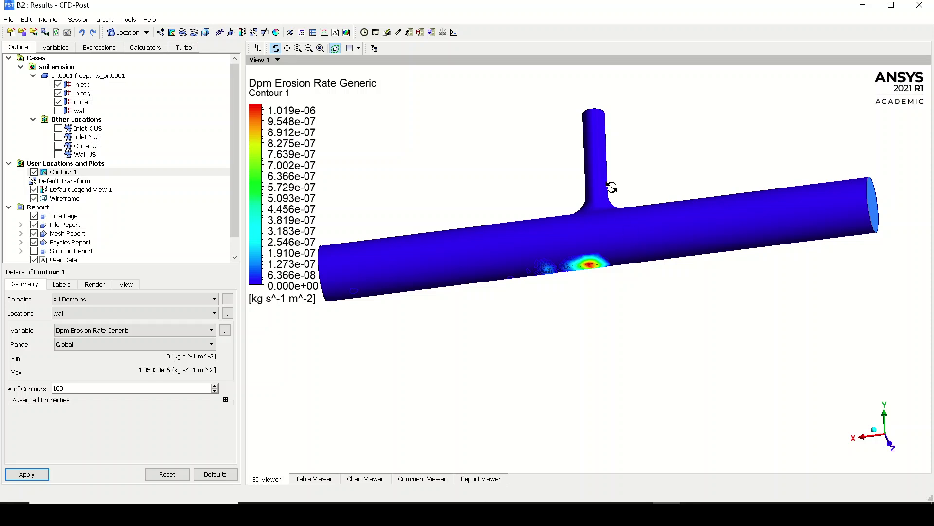
drag(612, 187, 581, 244)
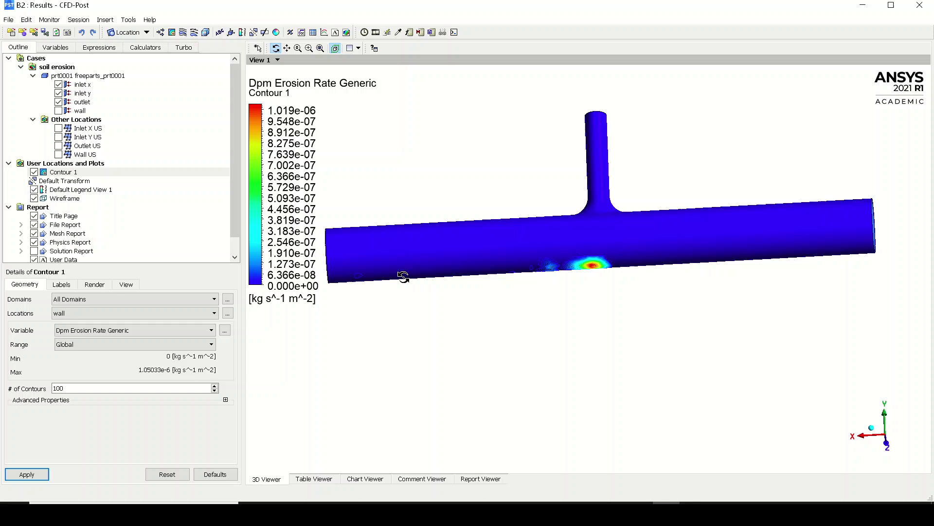
drag(403, 276, 365, 234)
drag(563, 262, 611, 298)
scroll(611, 298, up, 5)
drag(581, 187, 542, 196)
scroll(540, 200, down, 3)
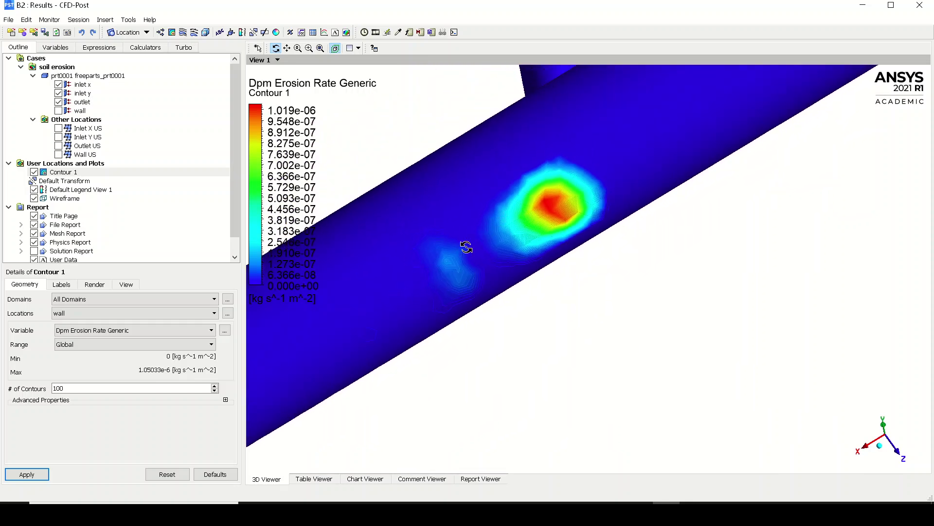
scroll(538, 275, down, 3)
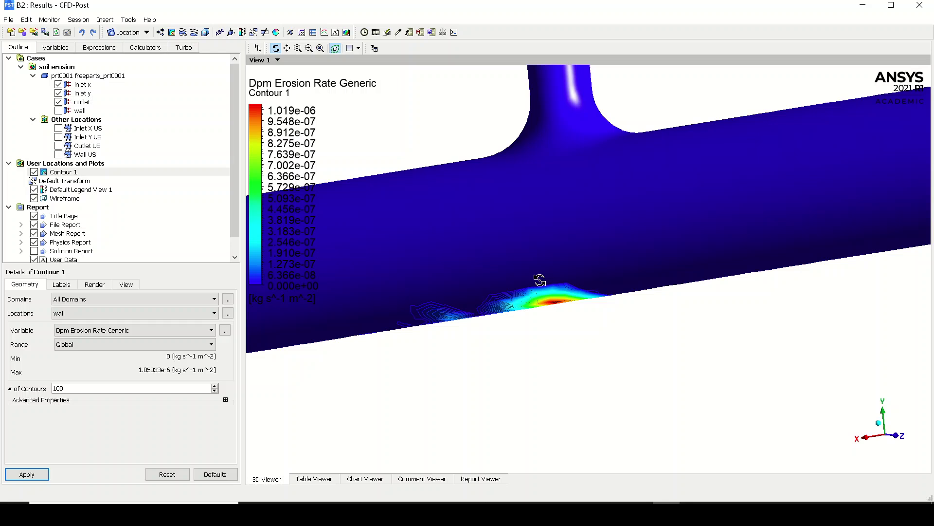
drag(538, 276, 547, 284)
scroll(546, 284, down, 3)
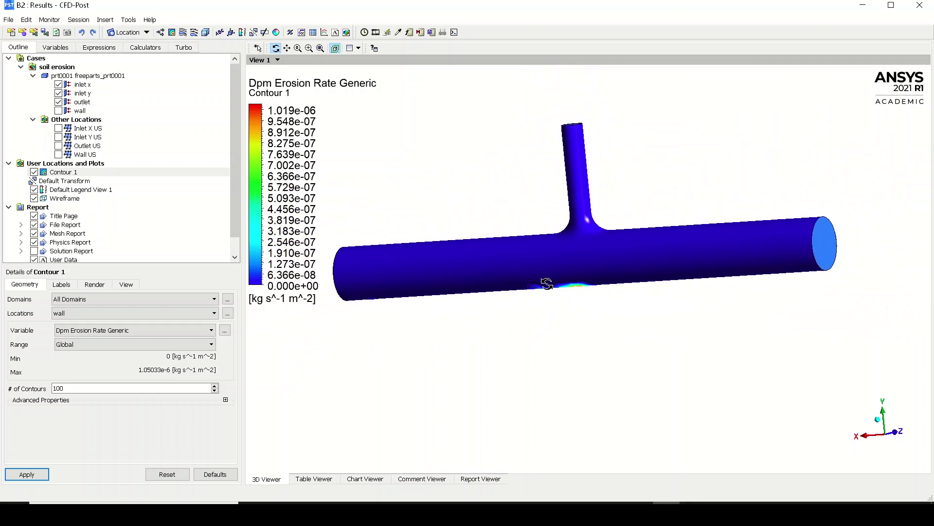
drag(547, 283, 536, 311)
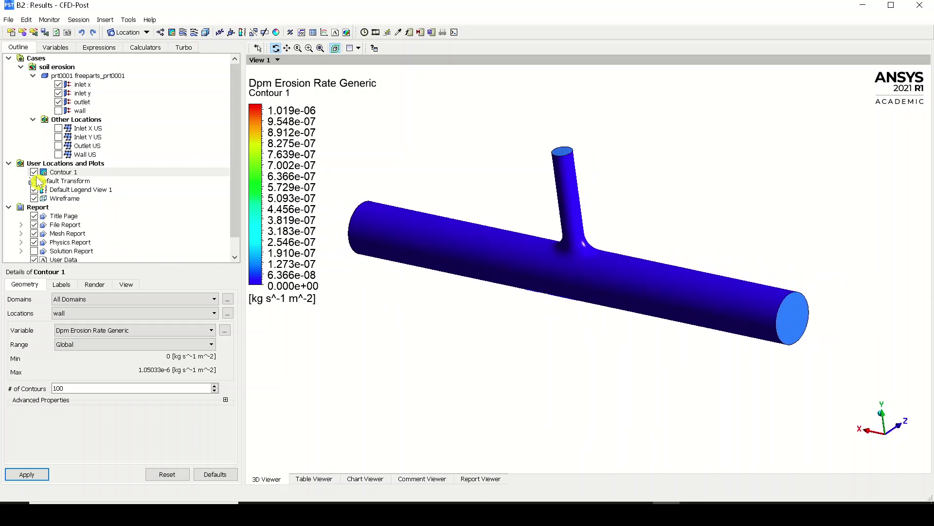
Step: Hide the erosion contour and show the transparent wall boundary again
click(59, 172)
click(34, 172)
drag(624, 250, 711, 271)
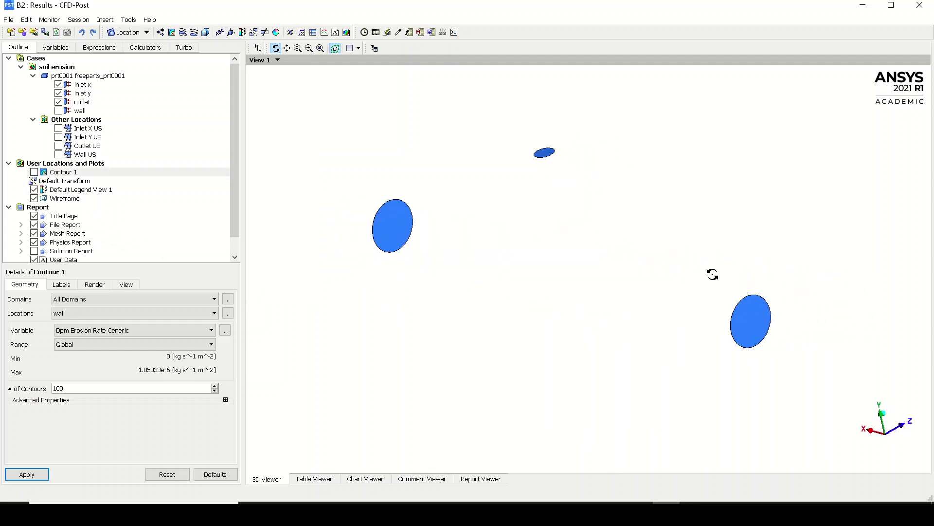
click(59, 111)
mouse_move(612, 233)
mouse_down()
mouse_move(624, 235)
mouse_move(611, 217)
mouse_up()
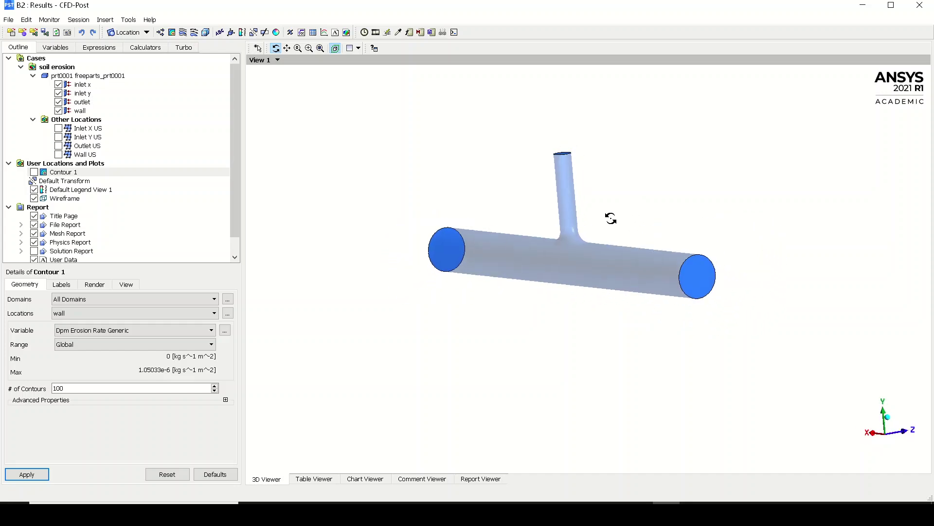
Step: Start importing a FLUENT particle track file and browse to the folder F:\udemy-CFD\8. DPM In Pipe\Analysis\1_files\dp0
click(7, 21)
click(8, 20)
click(7, 21)
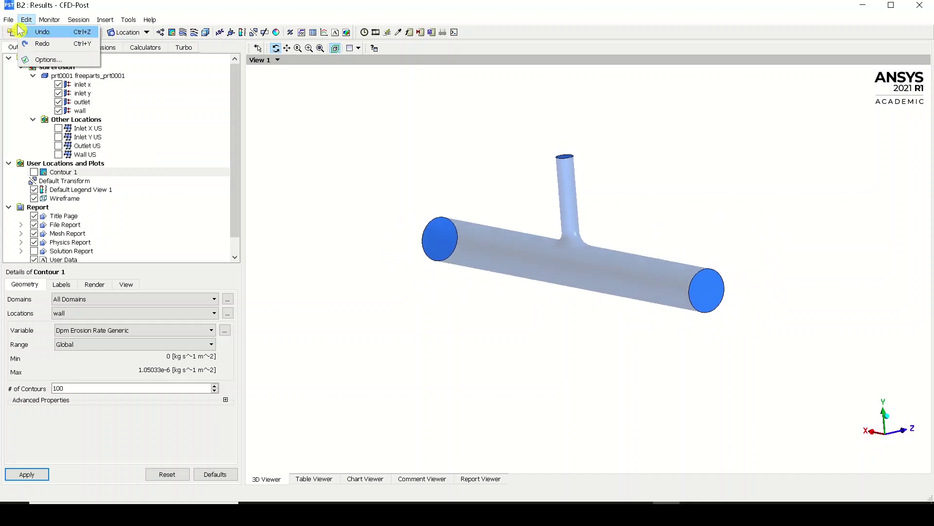
mouse_move(107, 93)
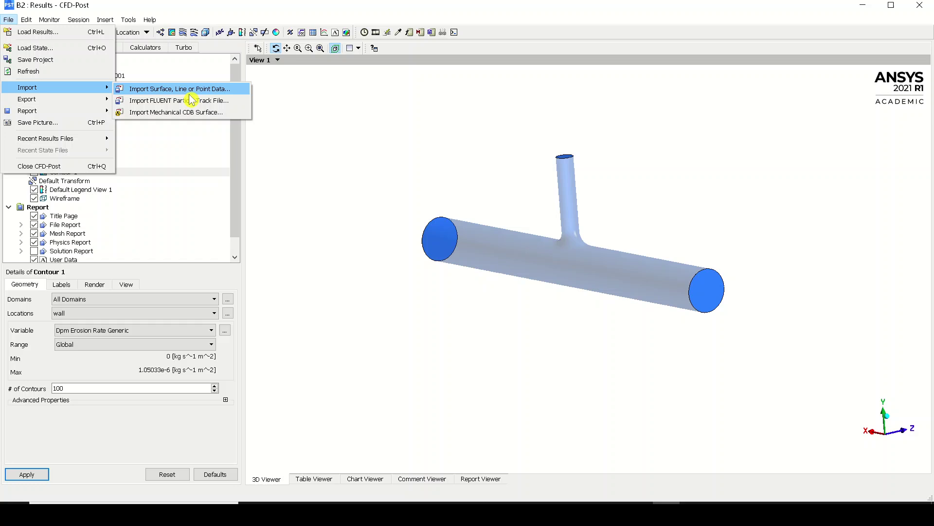
click(235, 106)
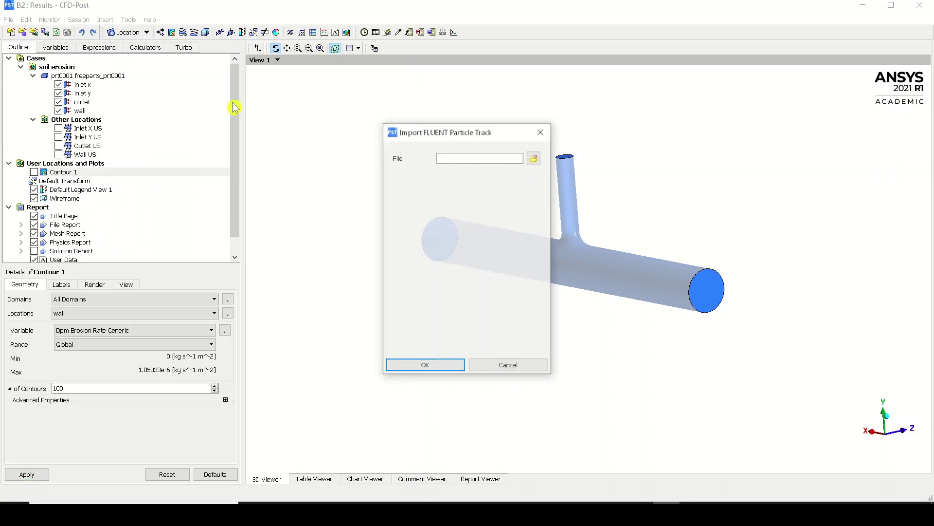
click(534, 160)
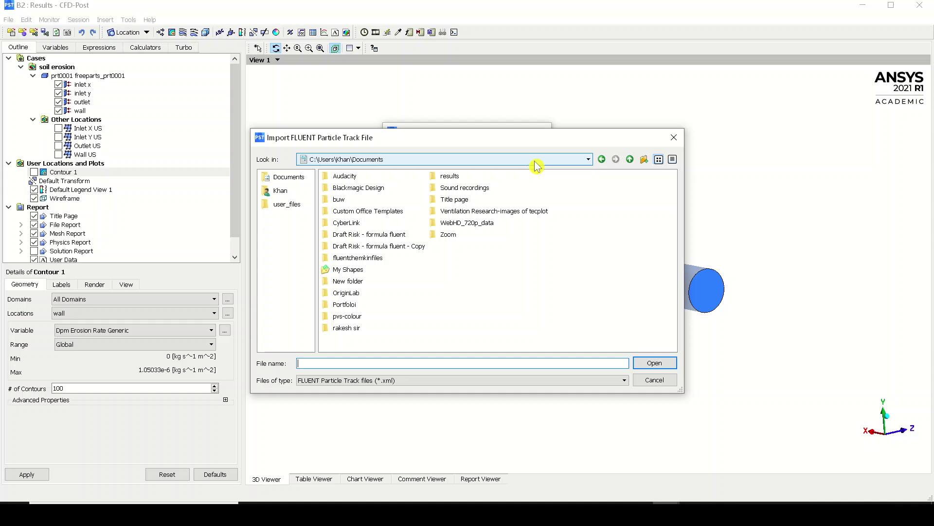
click(536, 161)
click(355, 185)
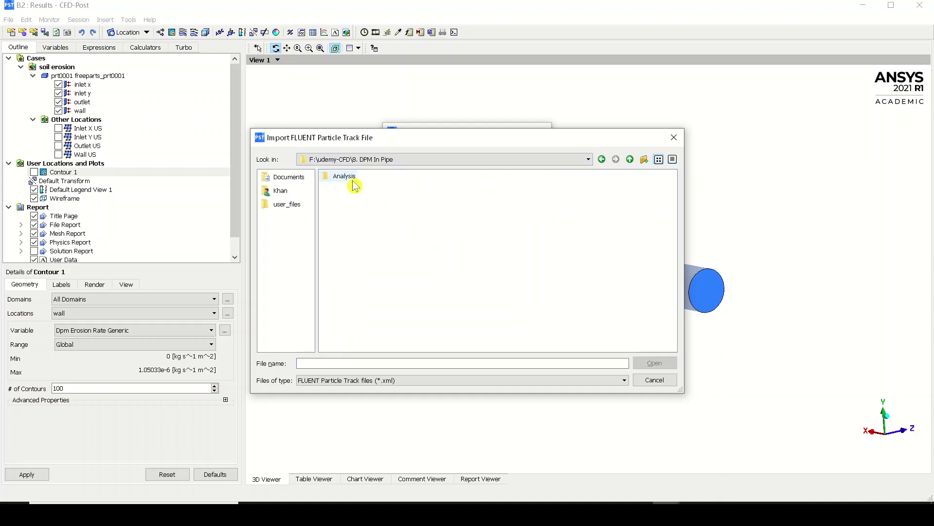
double_click(354, 186)
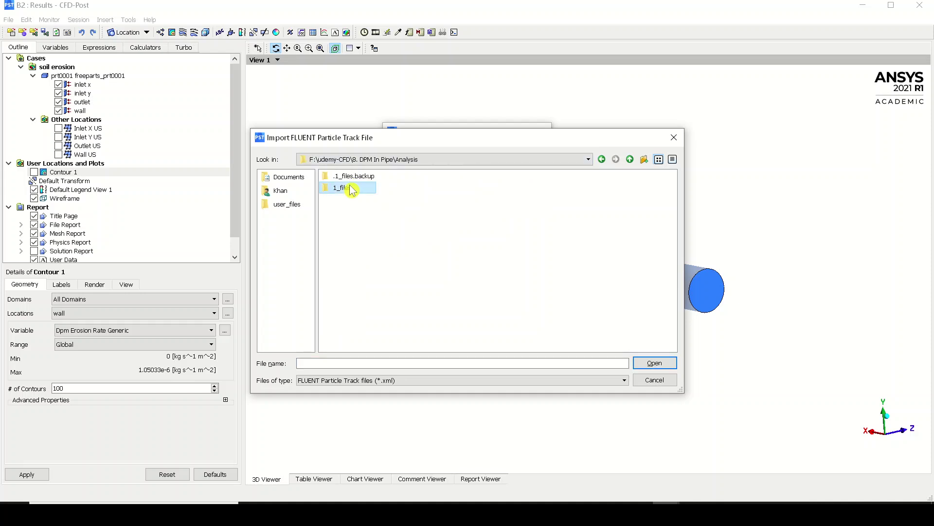
double_click(351, 188)
double_click(339, 176)
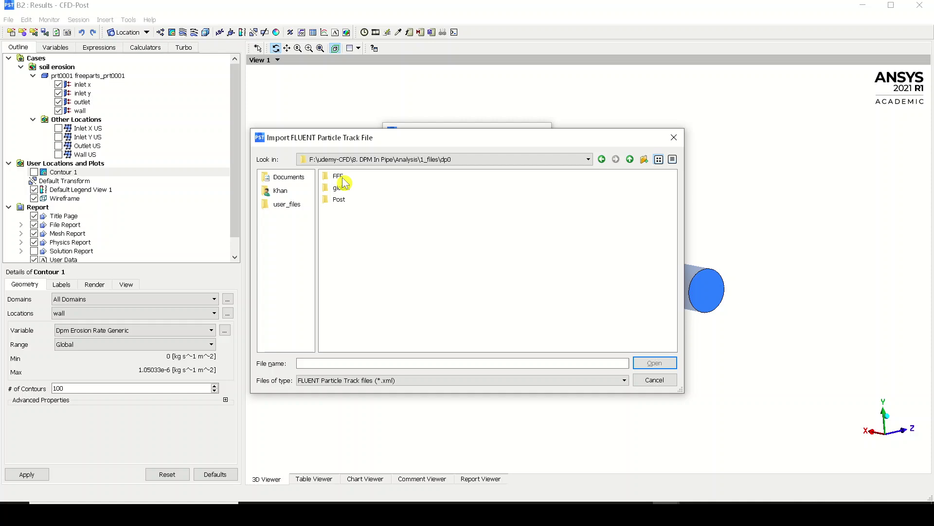
Step: Import the particle track file default.xml from the FFF\Fluent folder
double_click(340, 176)
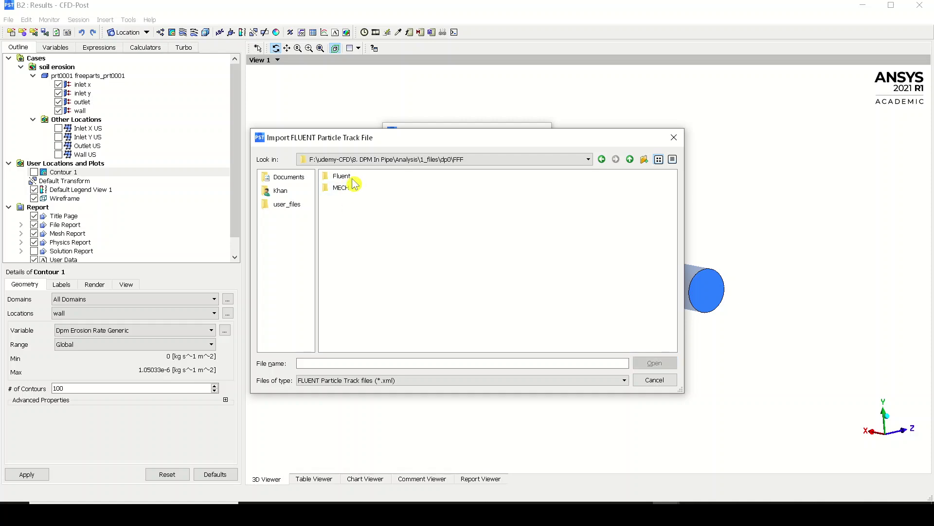
double_click(341, 176)
click(354, 177)
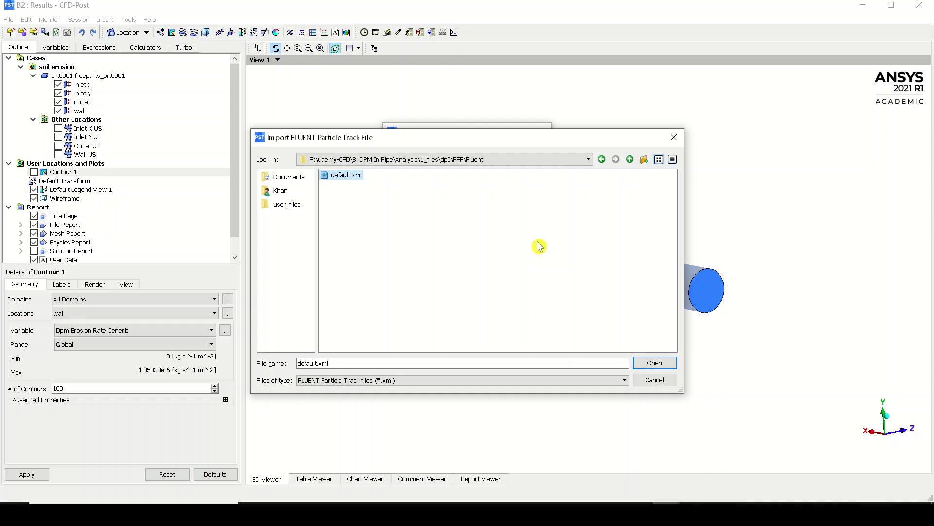
click(655, 363)
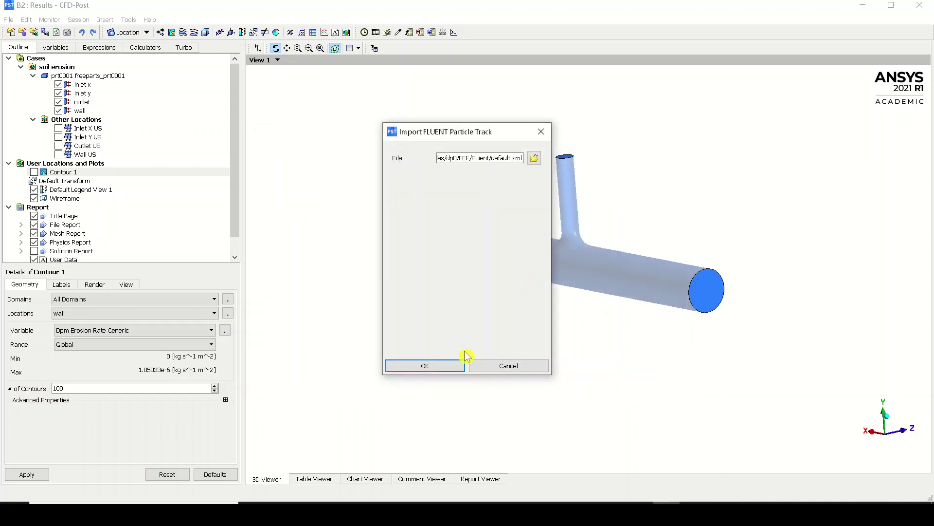
click(453, 368)
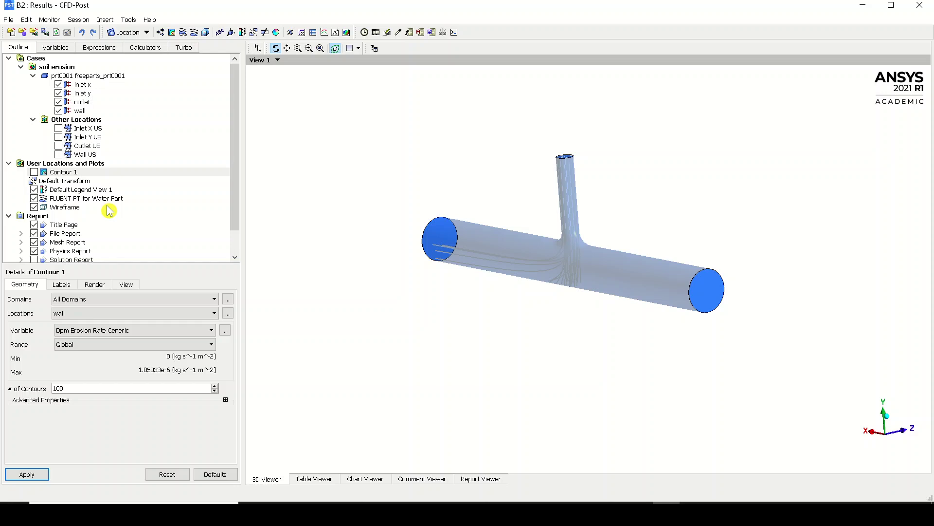
Step: Examine the imported particle tracks around the branch junction, with the pipe wall shown and temporarily hidden
click(110, 198)
drag(378, 273, 463, 246)
right_drag(339, 174, 786, 349)
drag(705, 273, 683, 245)
drag(688, 294, 660, 290)
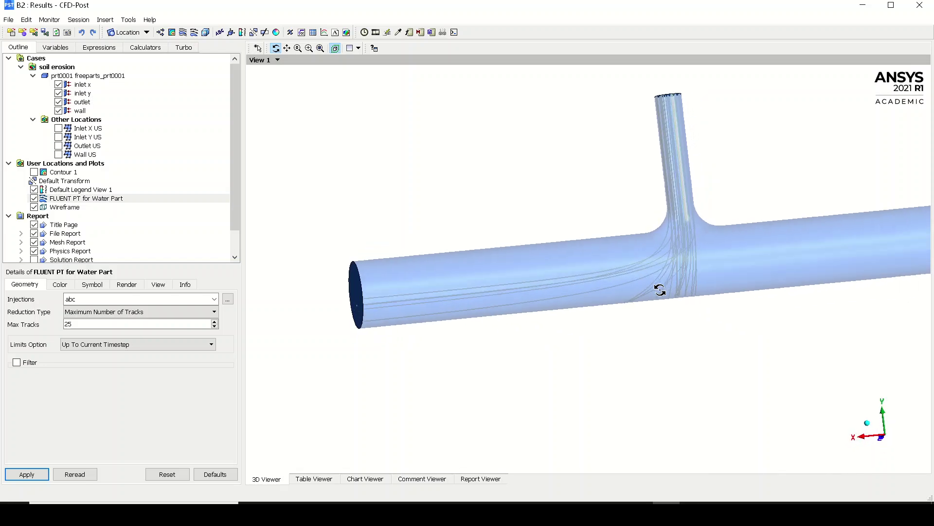
drag(684, 214, 693, 204)
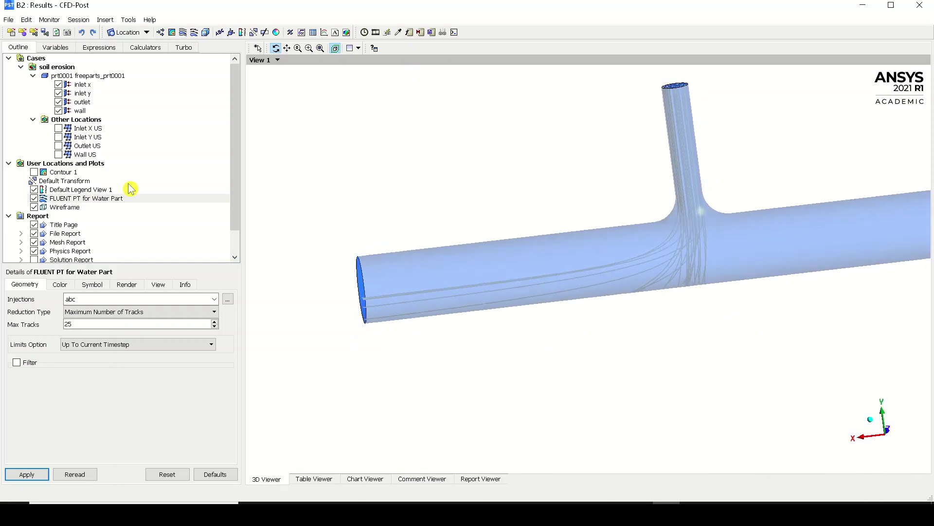
click(59, 112)
drag(716, 281, 702, 302)
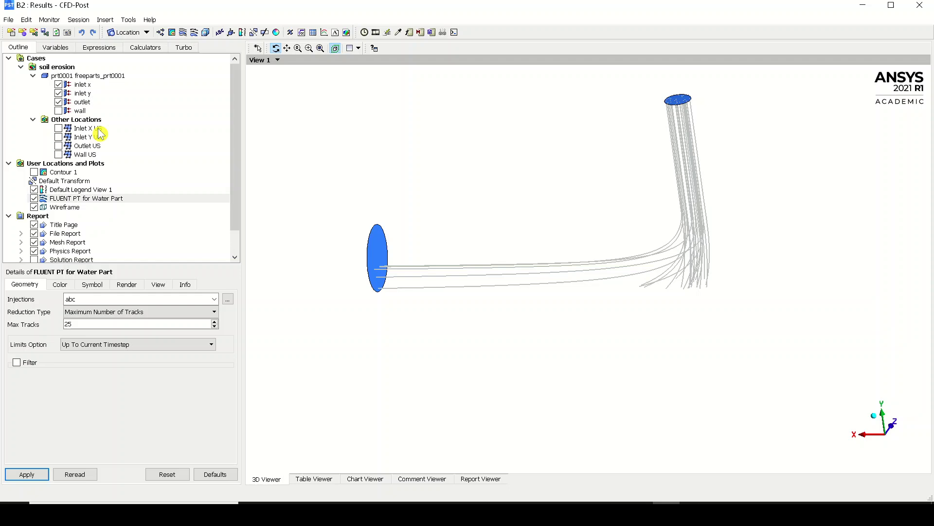
click(59, 111)
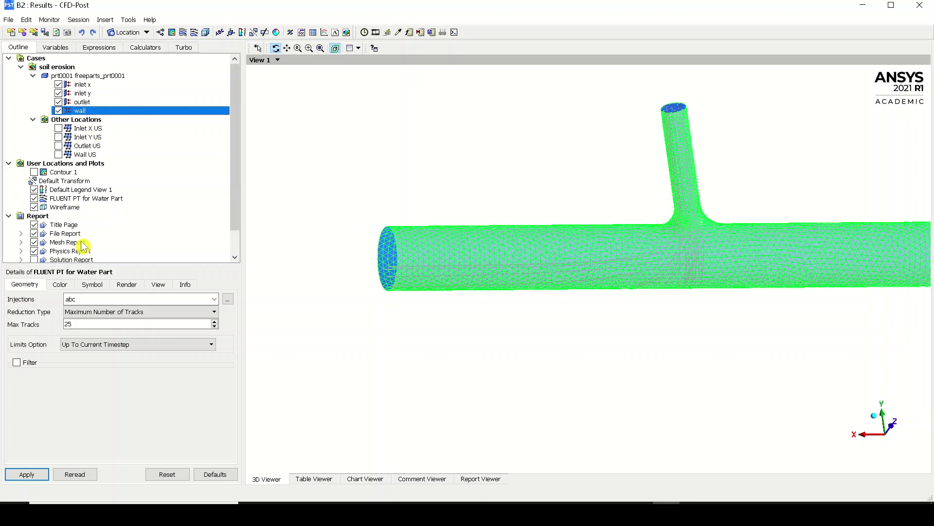
Step: Set the transparency of the wall boundary to 0.95 and apply it
click(79, 111)
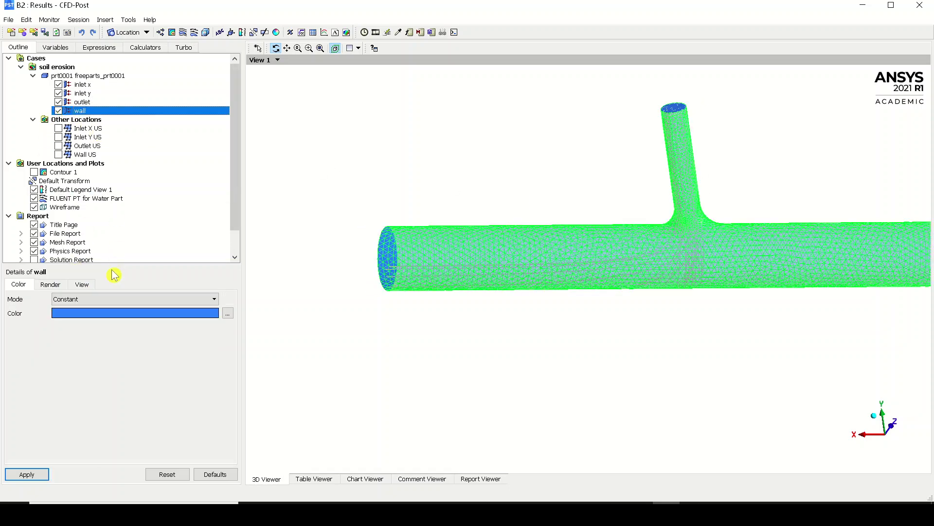
click(53, 287)
double_click(96, 310)
text(0)
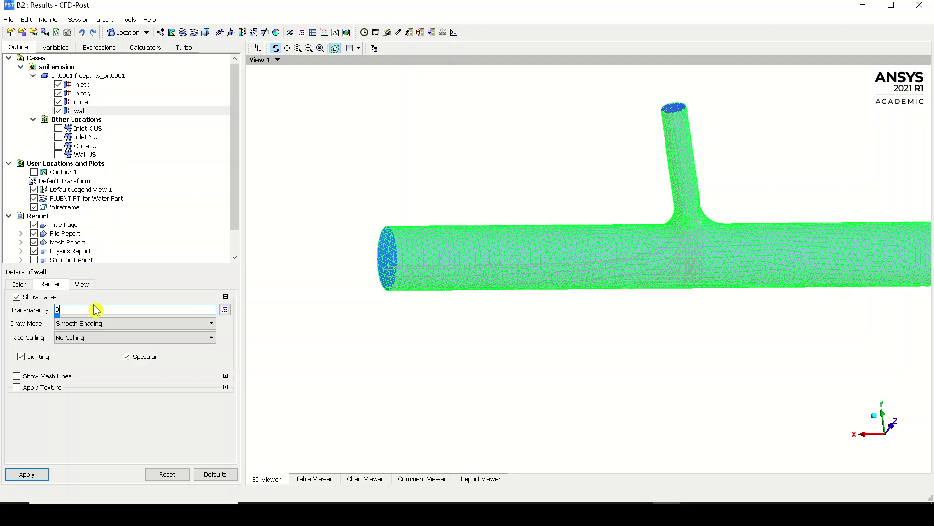
text(.95)
click(26, 474)
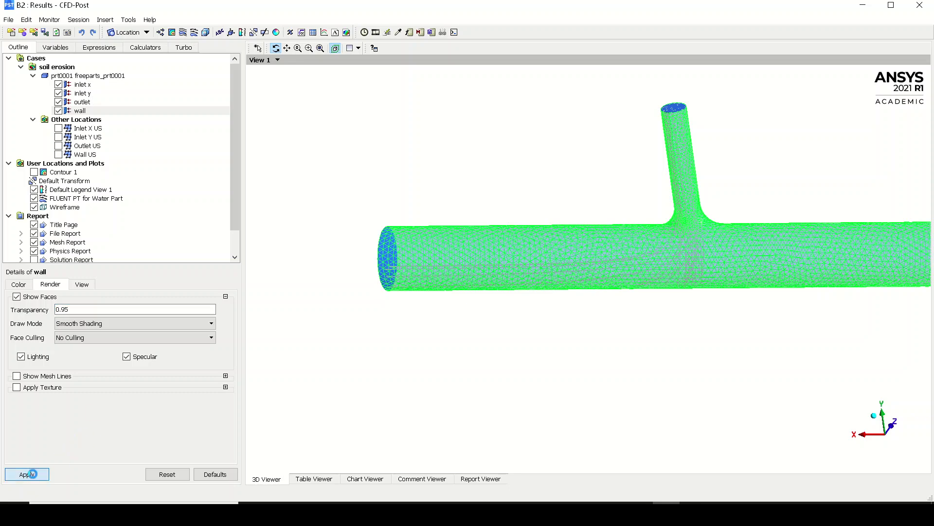
click(87, 76)
Step: Color the FLUENT PT for Water Part tracks by the variable Water Part.Particle Time over the global range
drag(512, 249, 651, 250)
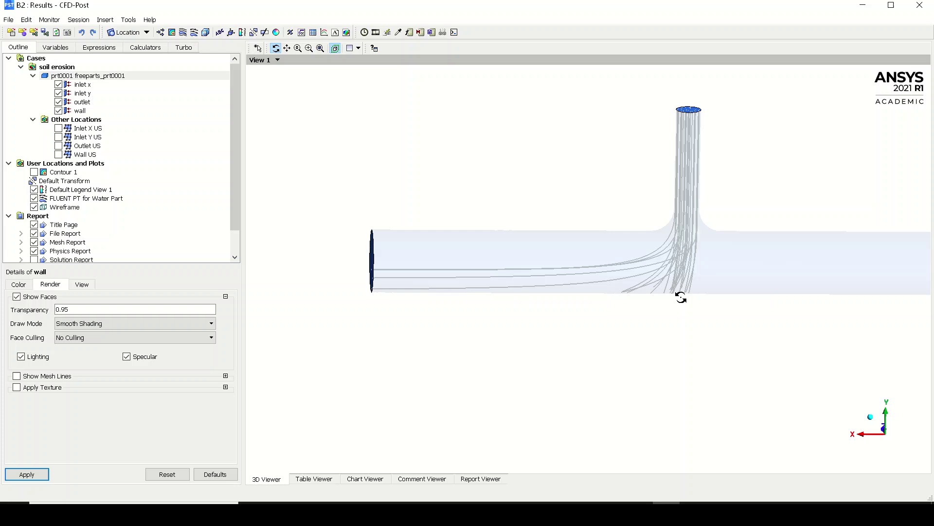
drag(681, 297, 707, 287)
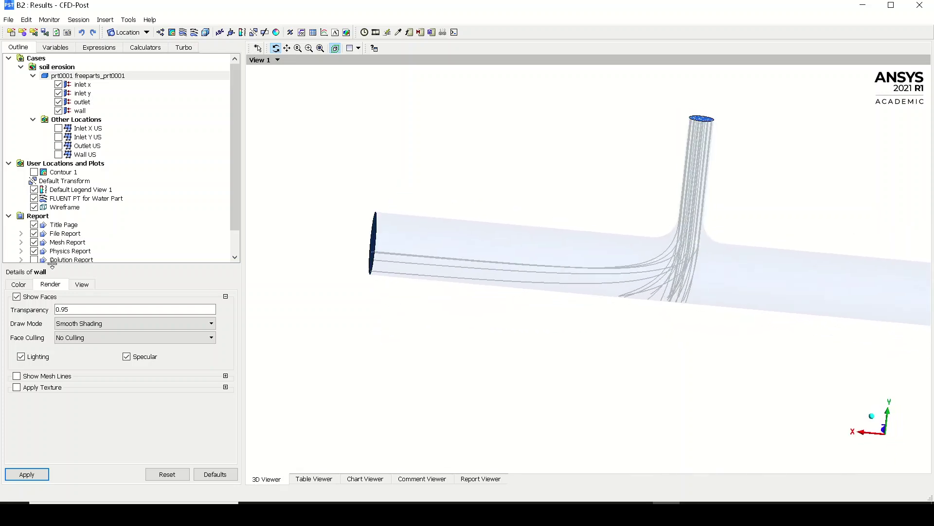
click(100, 197)
click(60, 285)
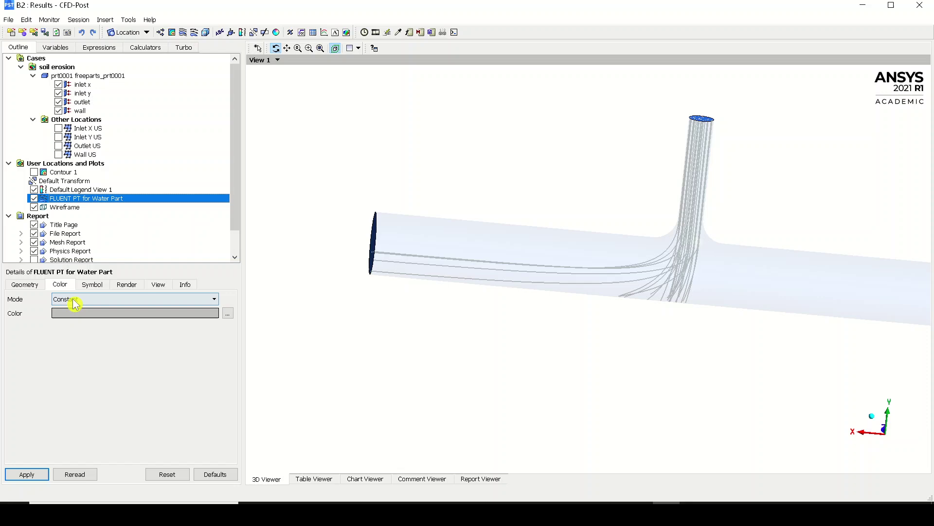
click(129, 301)
click(129, 320)
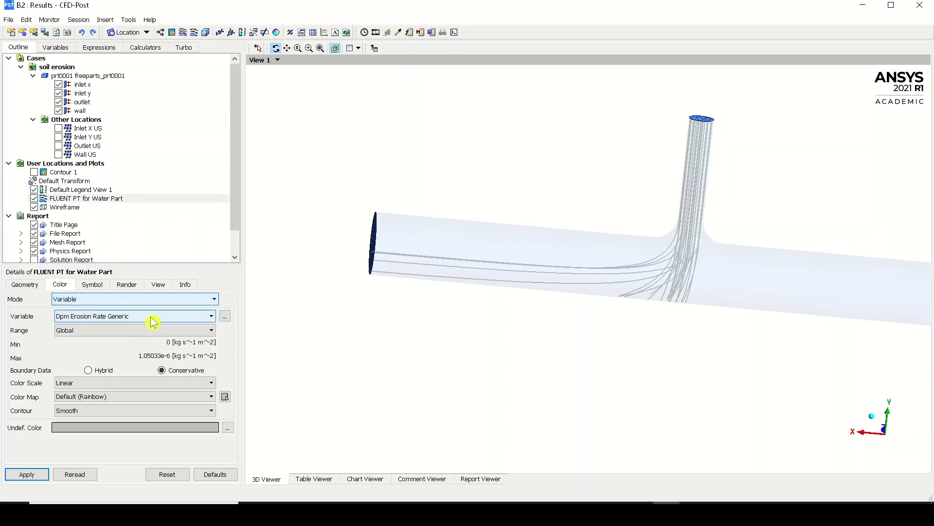
click(128, 318)
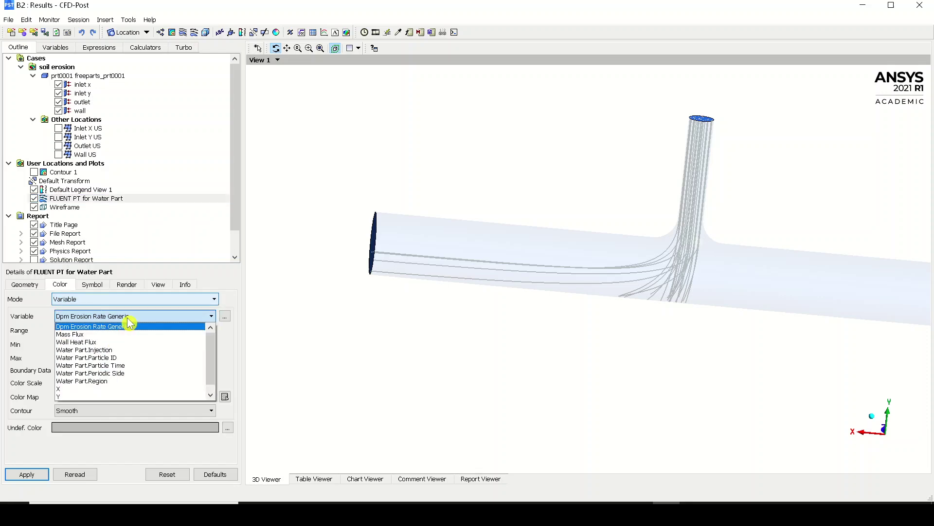
click(162, 366)
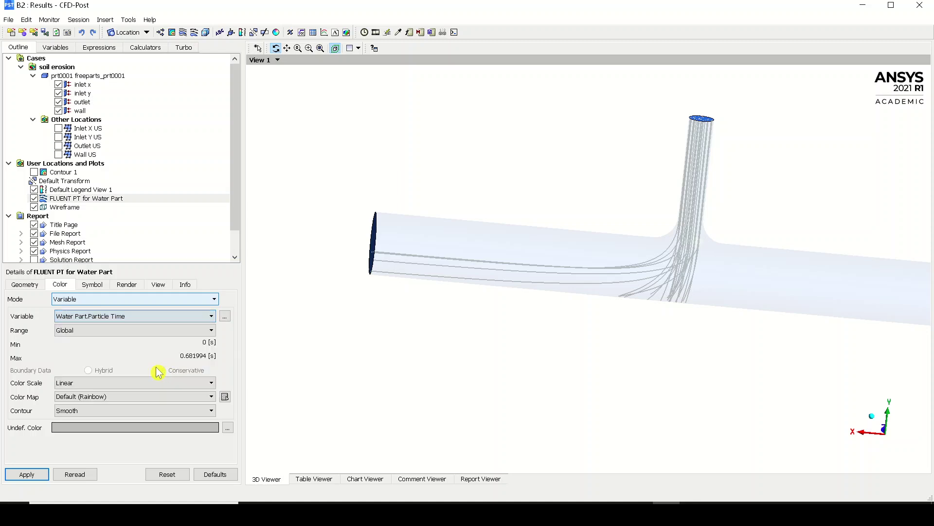
click(26, 474)
Step: Show ball symbols along the particle tracks at an interval of 0.1 s
drag(367, 308, 407, 295)
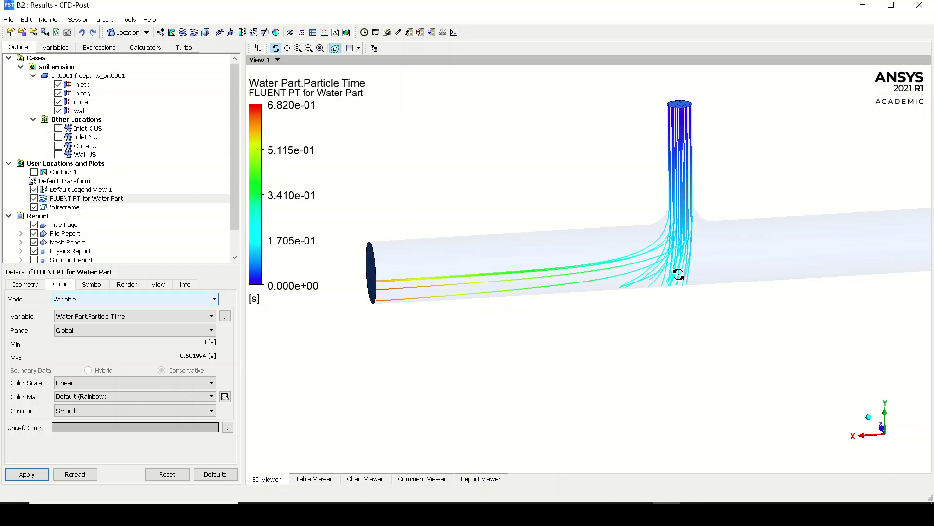
drag(679, 274, 663, 263)
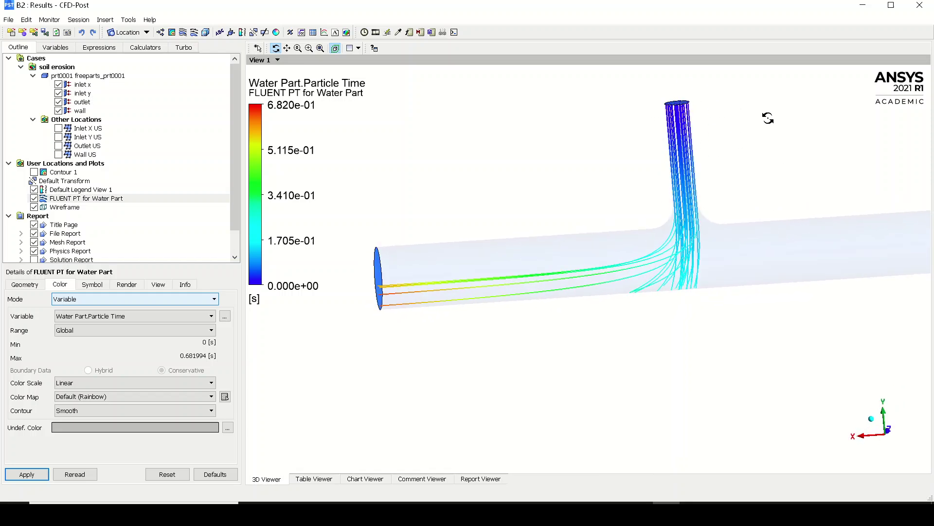
drag(686, 123, 677, 102)
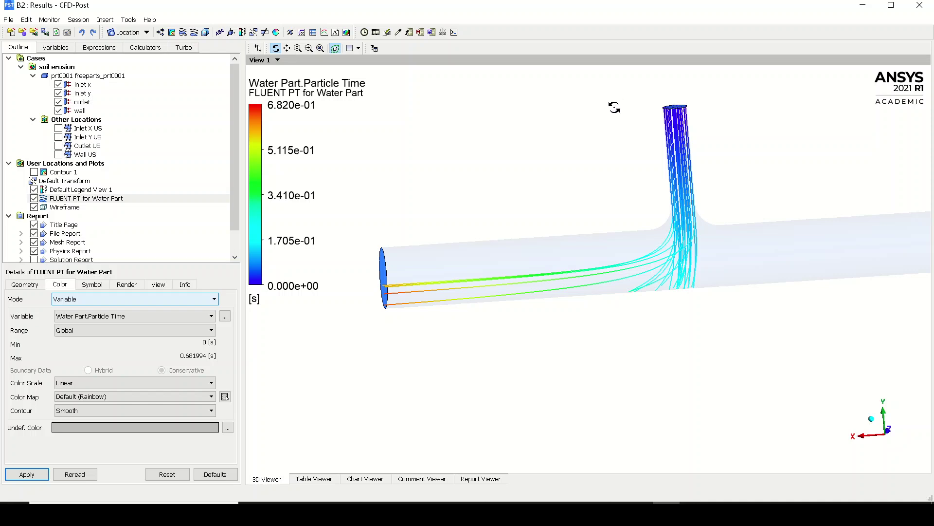
drag(614, 107, 436, 199)
click(86, 285)
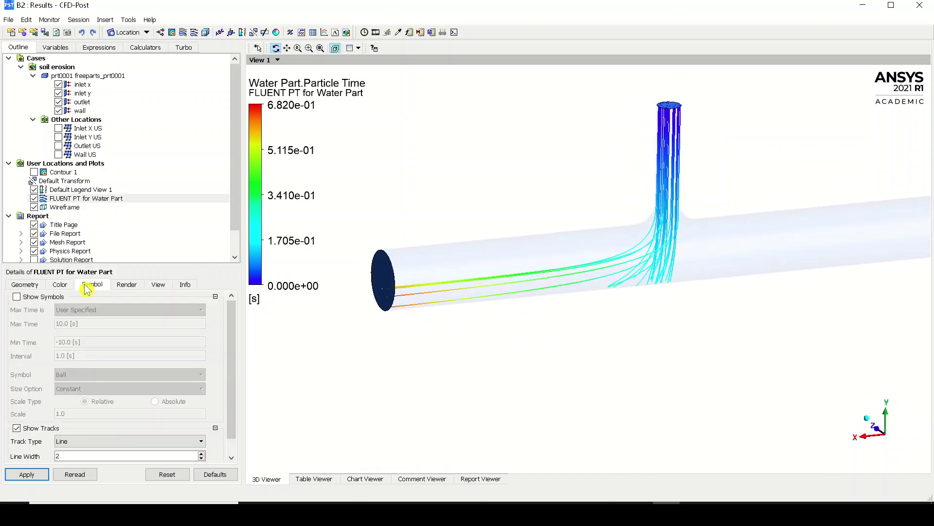
click(64, 298)
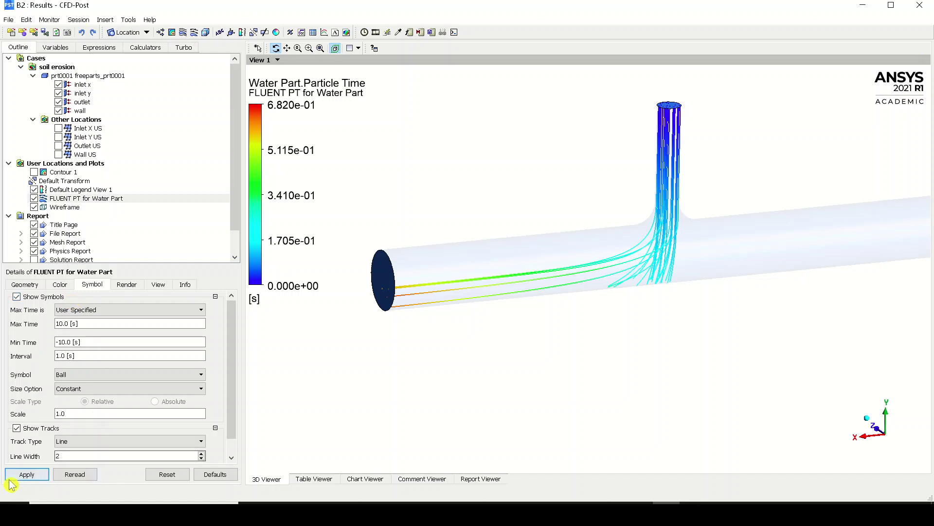
click(91, 361)
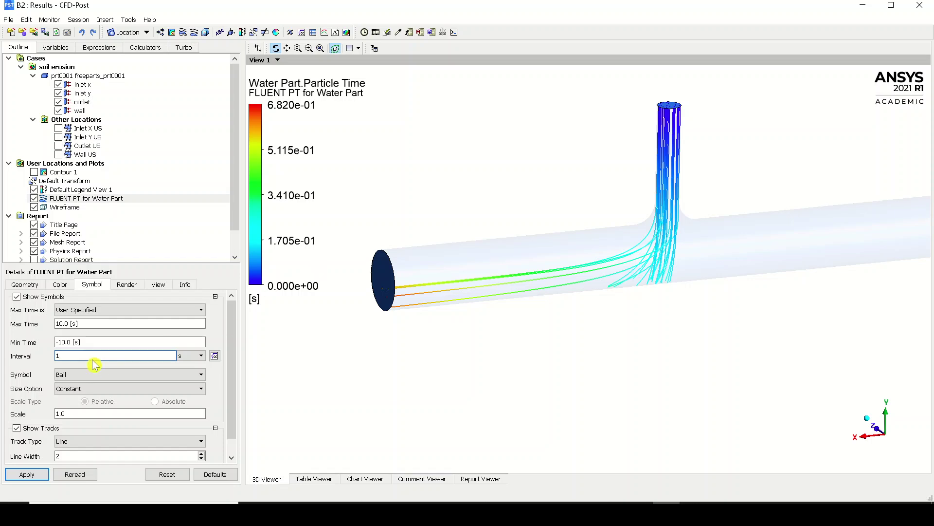
drag(94, 357, 5, 363)
click(27, 474)
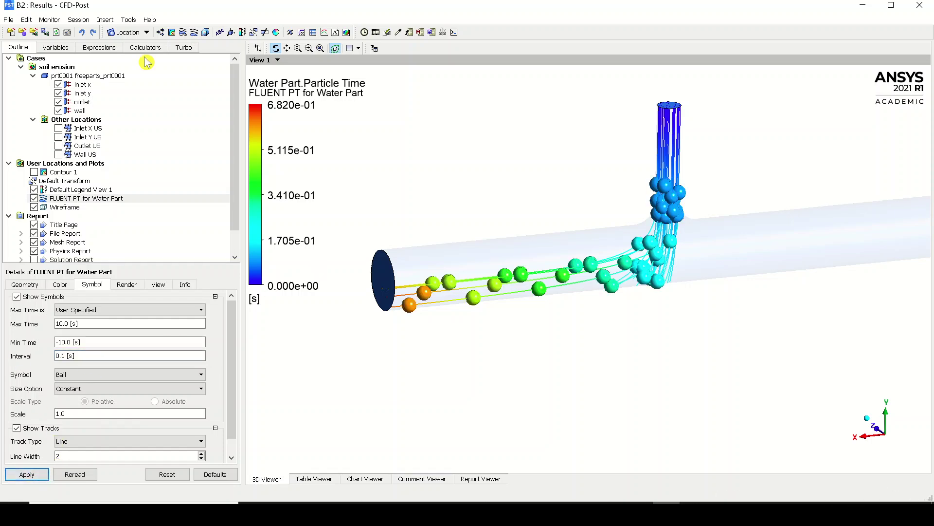
Step: Play a sweep animation of FLUENT PT for Water Part, then stop it and close the animation settings
mouse_move(448, 256)
mouse_down()
mouse_move(495, 238)
mouse_move(446, 252)
mouse_up()
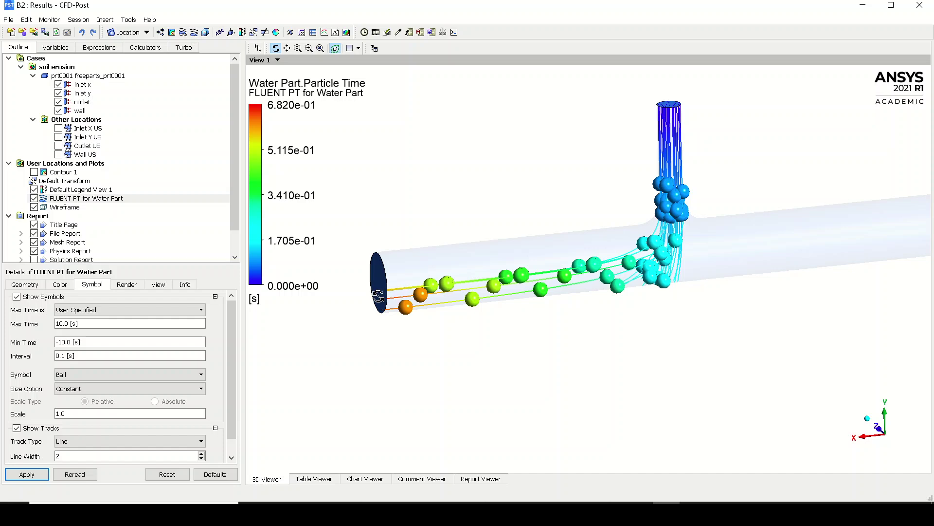
mouse_move(378, 295)
mouse_down()
mouse_move(392, 271)
mouse_move(423, 260)
mouse_move(384, 280)
mouse_up()
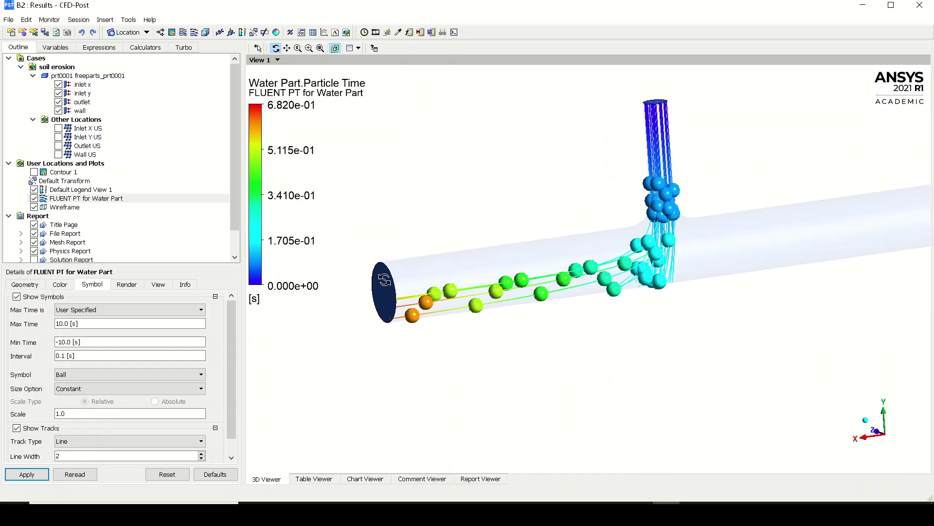
click(376, 32)
click(79, 136)
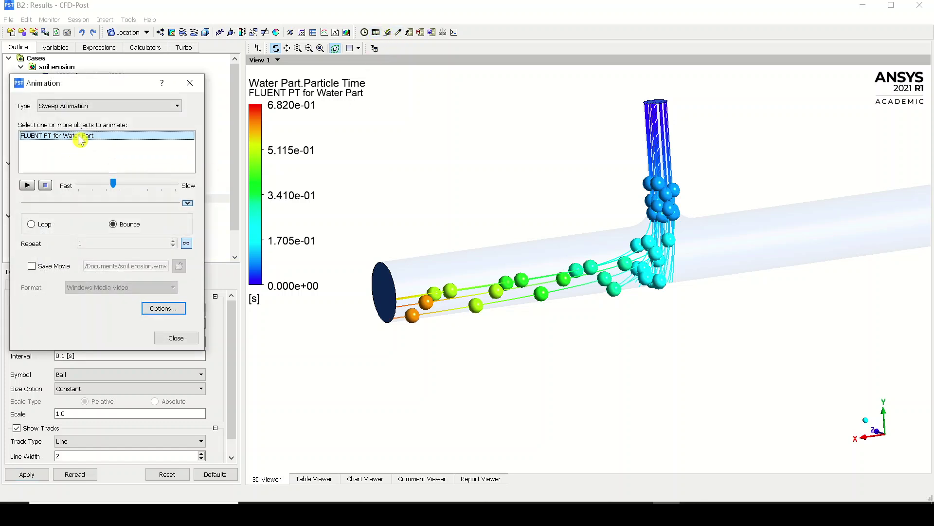
click(30, 187)
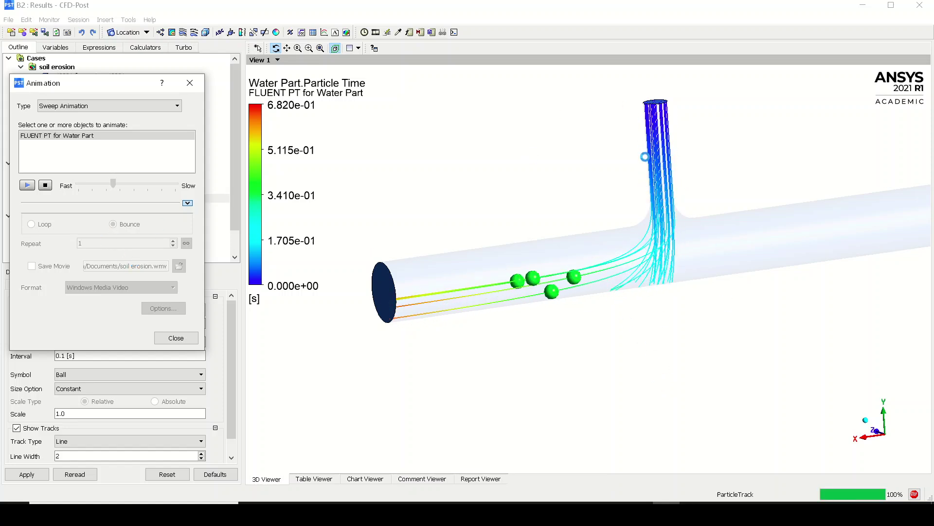
click(46, 186)
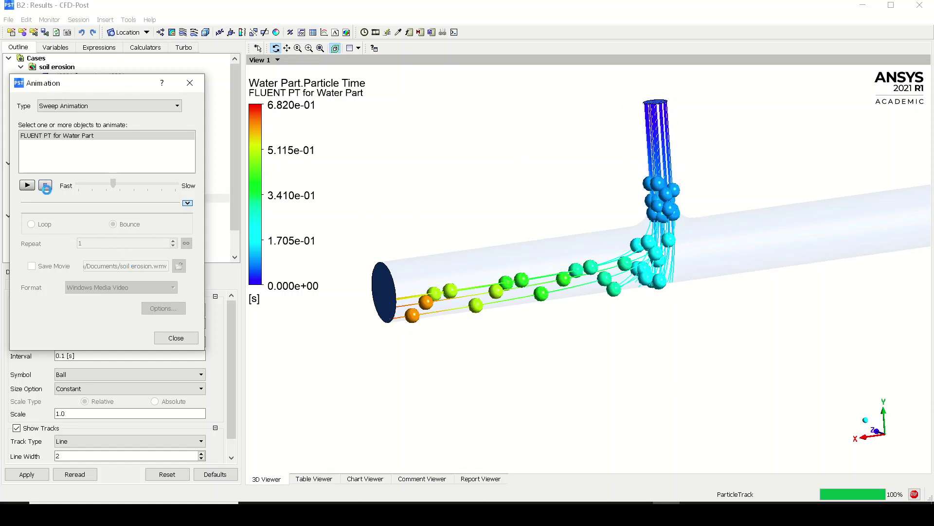
click(188, 339)
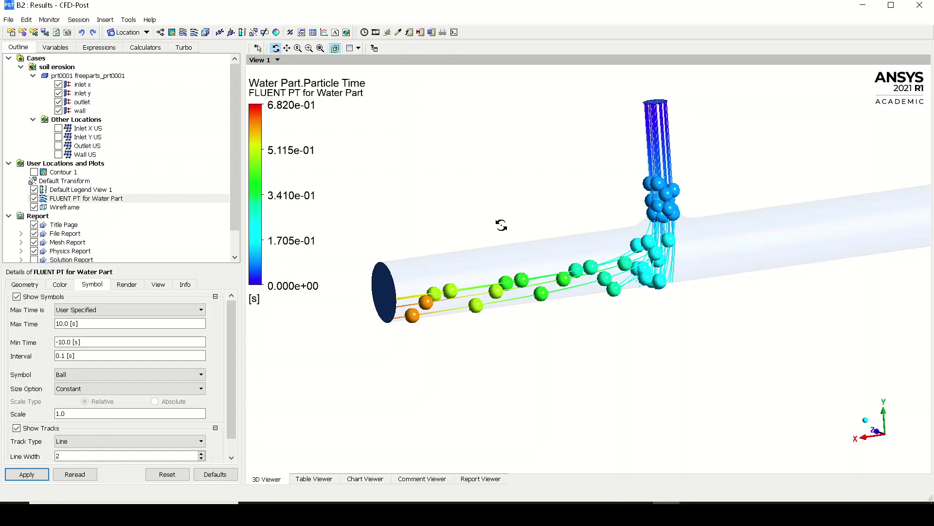
Step: Examine the colored particle tracks and ball symbols from the branch inlet through the junction to the pipe end
drag(665, 246, 675, 157)
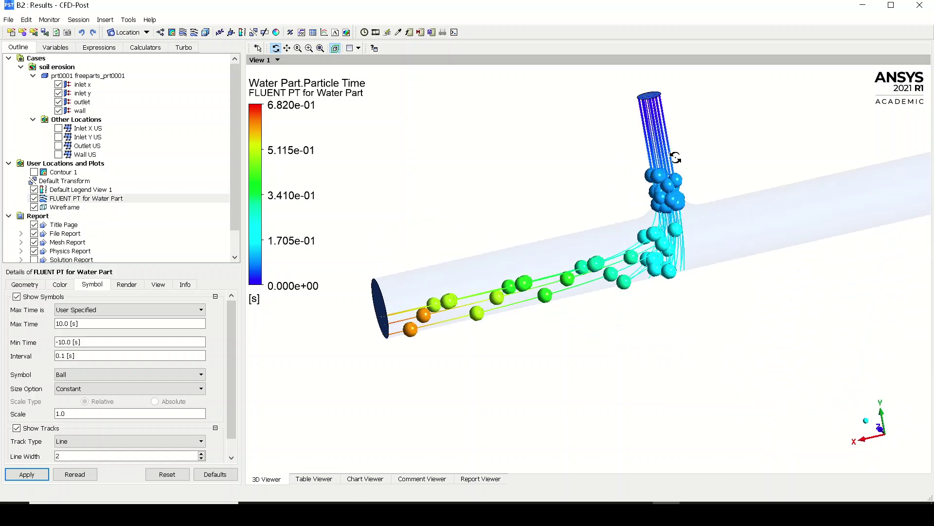
drag(459, 300, 493, 276)
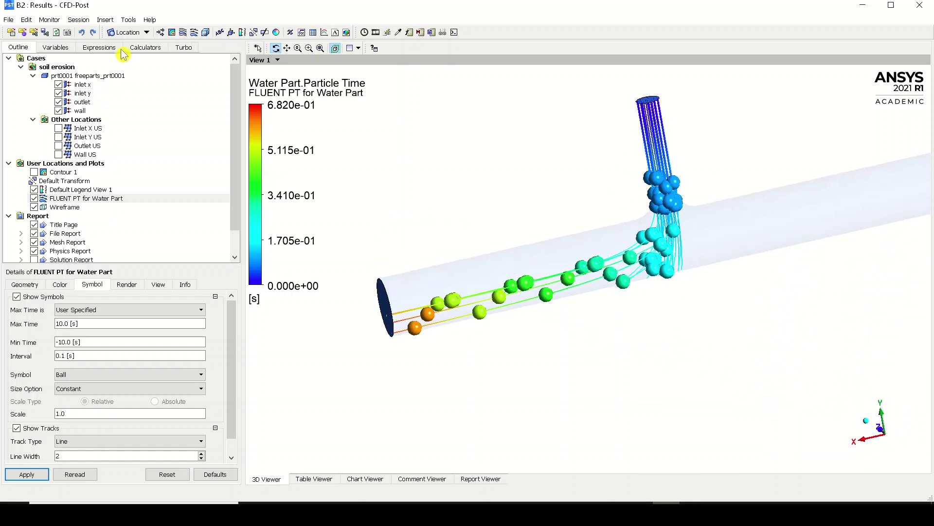
click(126, 33)
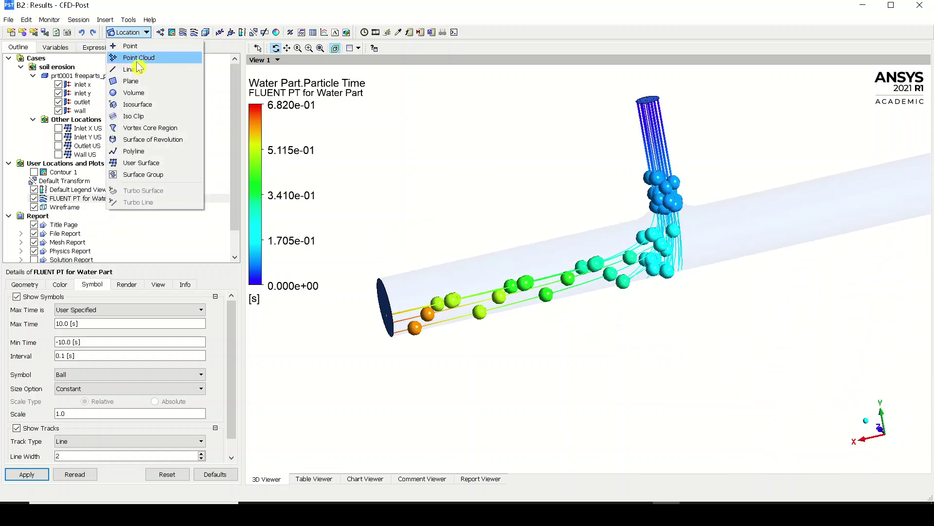
click(746, 296)
drag(747, 296, 610, 293)
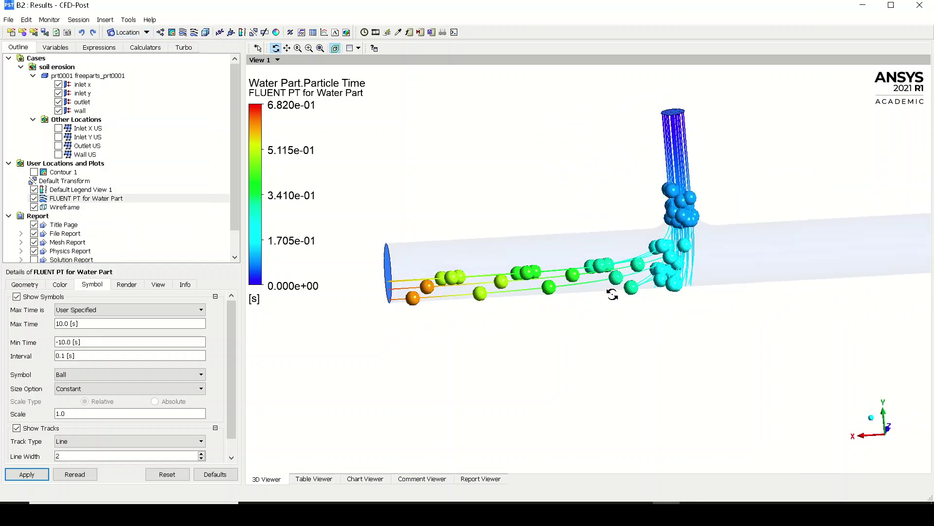
mouse_move(722, 265)
mouse_down()
mouse_move(694, 235)
mouse_move(726, 249)
mouse_up()
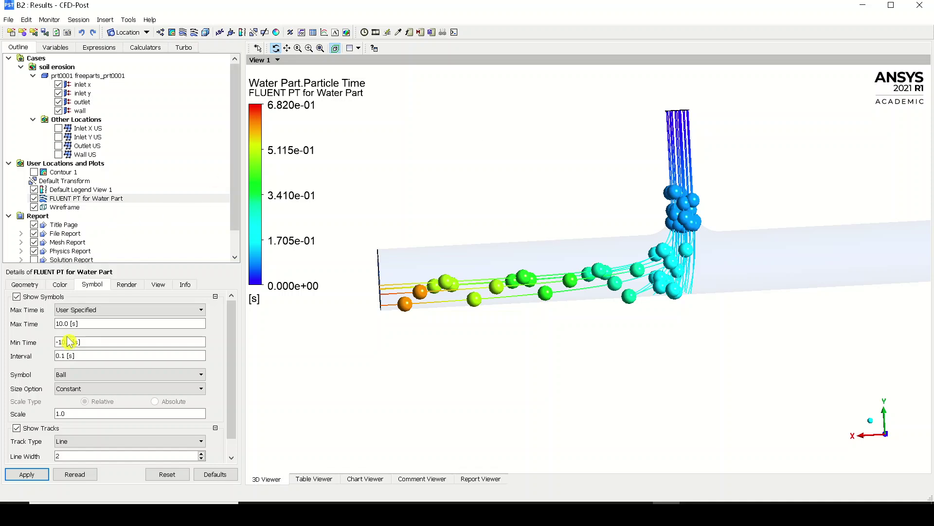
scroll(170, 135, down, 1)
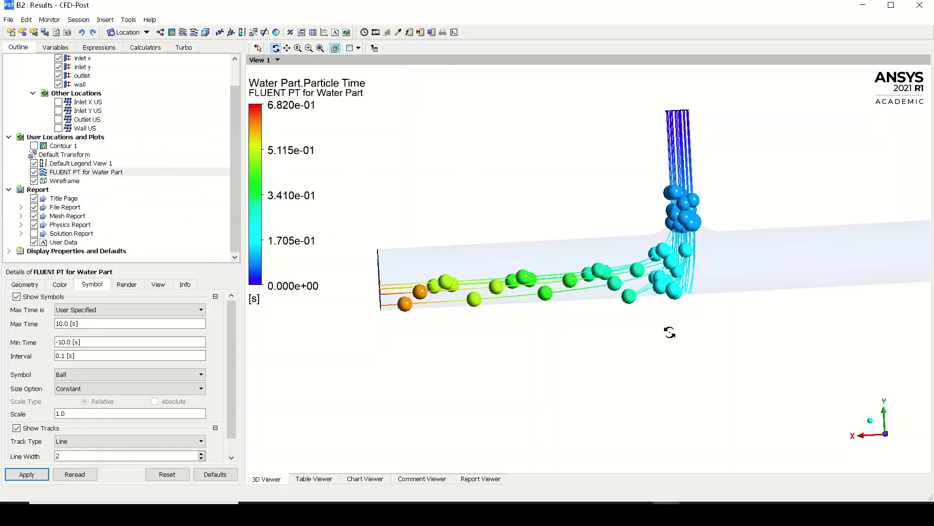
drag(451, 288, 523, 279)
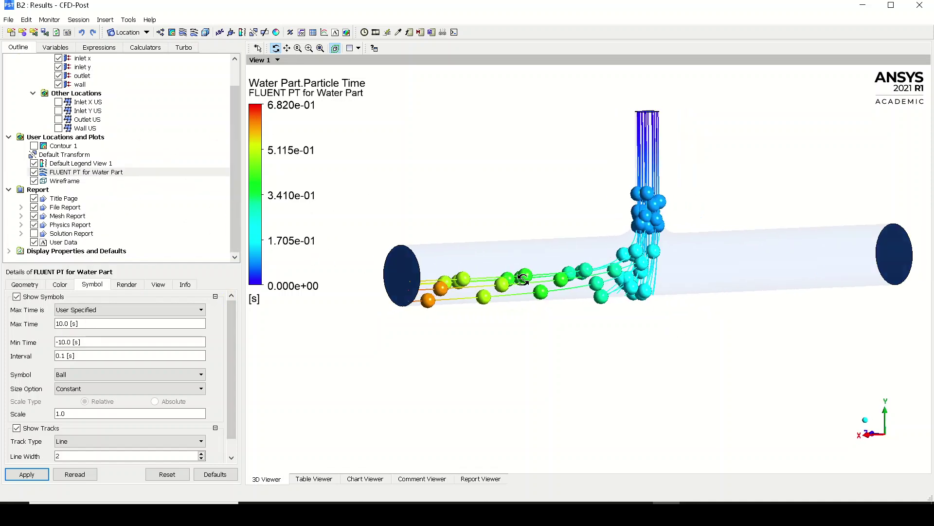